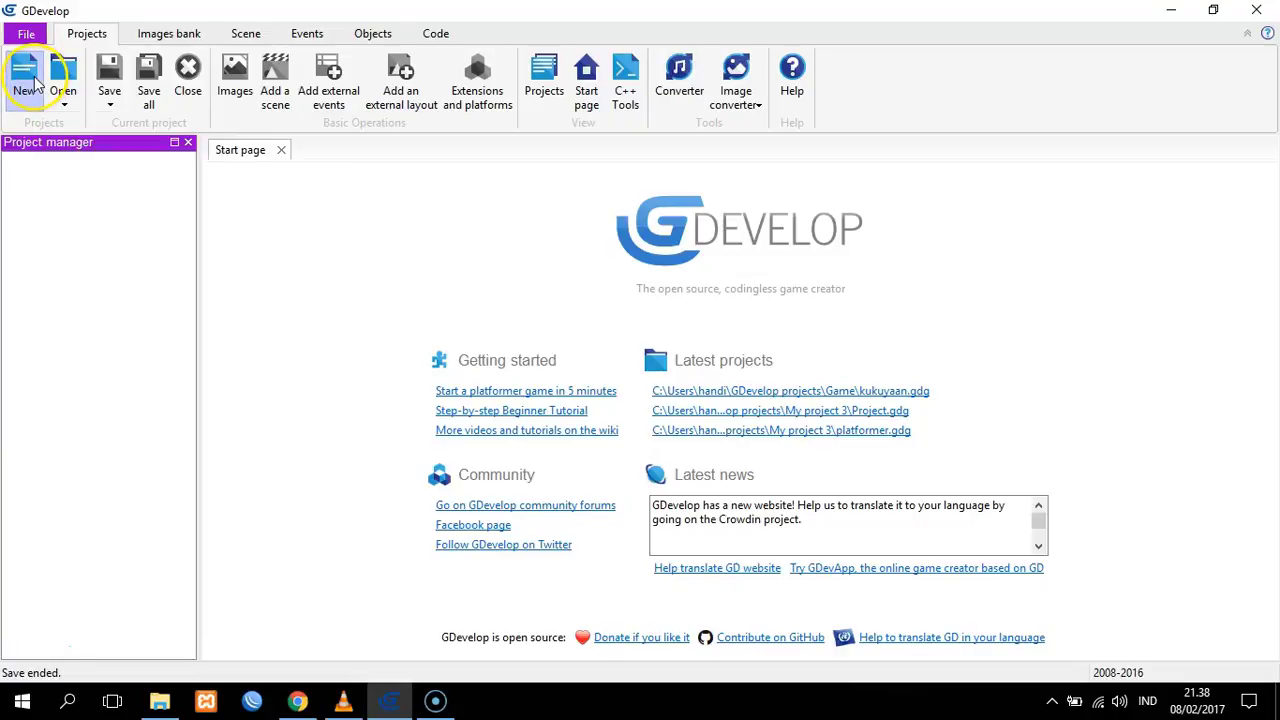
Start a new project for the Native (Windows or Linux games) platform using the Empty project template
{"action": "left_click", "coordinate": [36, 84]}
{"action": "left_click", "coordinate": [200, 170]}
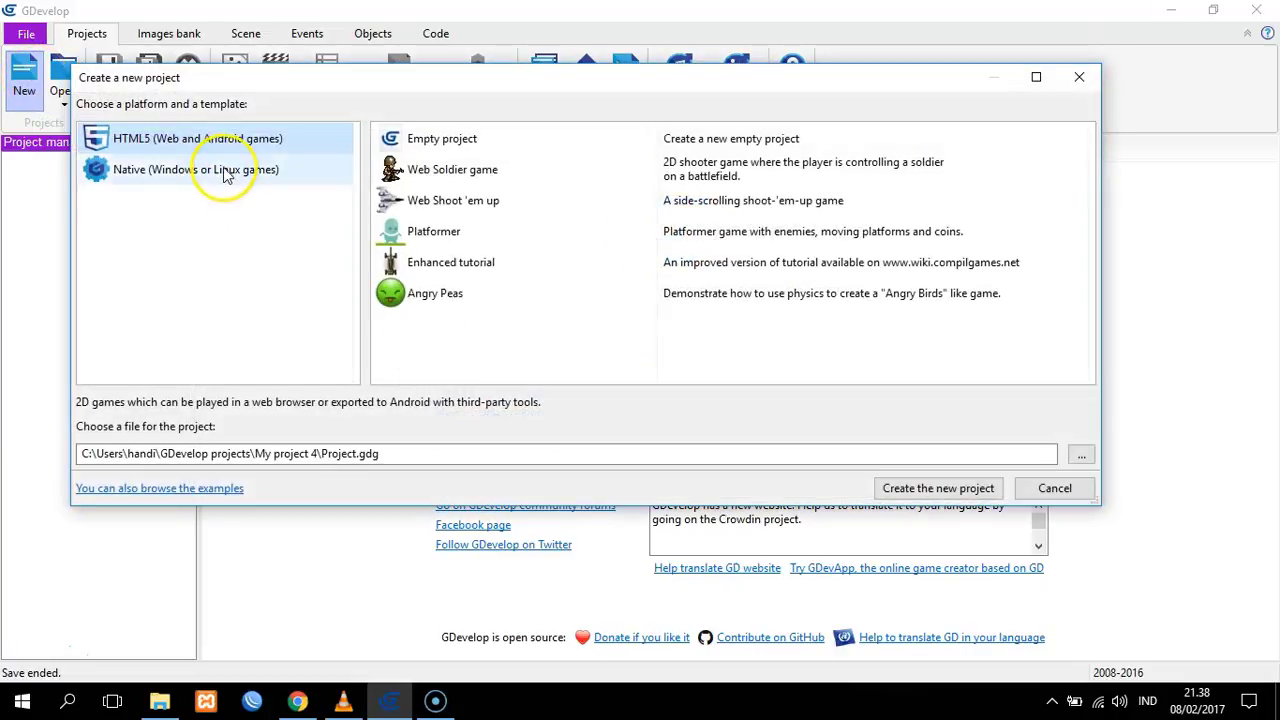
{"action": "left_click", "coordinate": [392, 175]}
{"action": "left_click", "coordinate": [534, 166]}
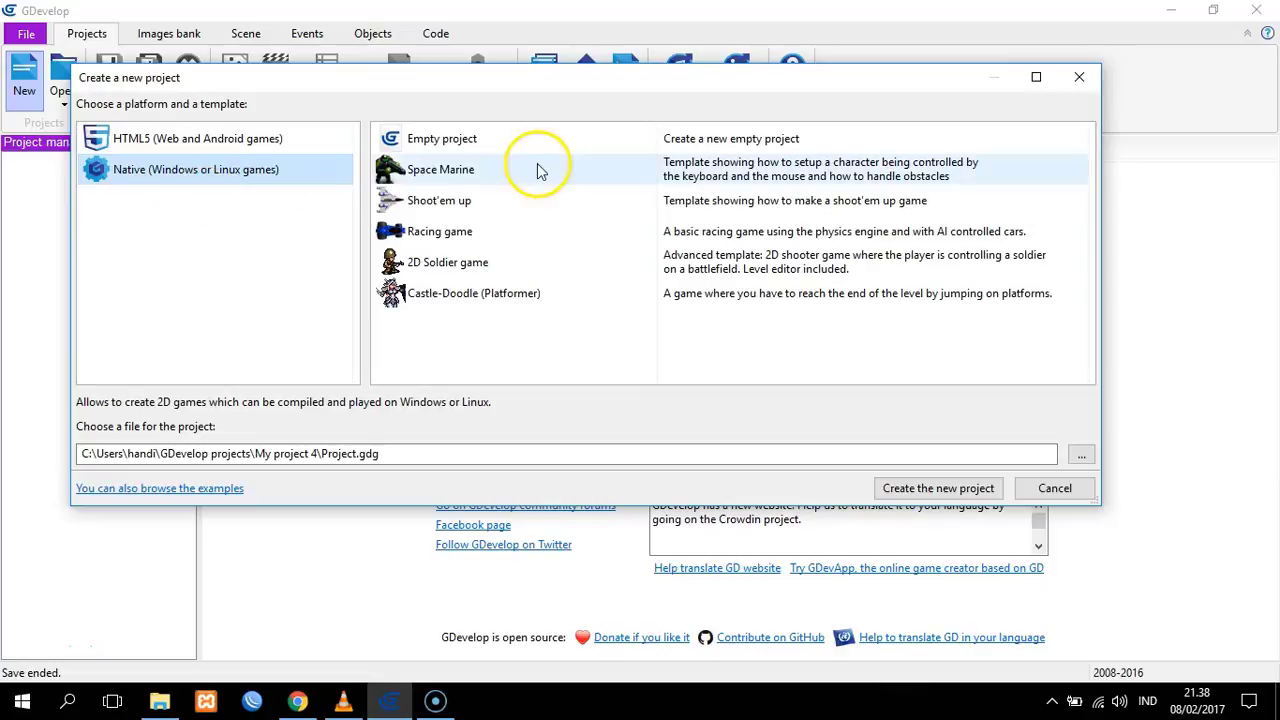
{"action": "left_click", "coordinate": [491, 143]}
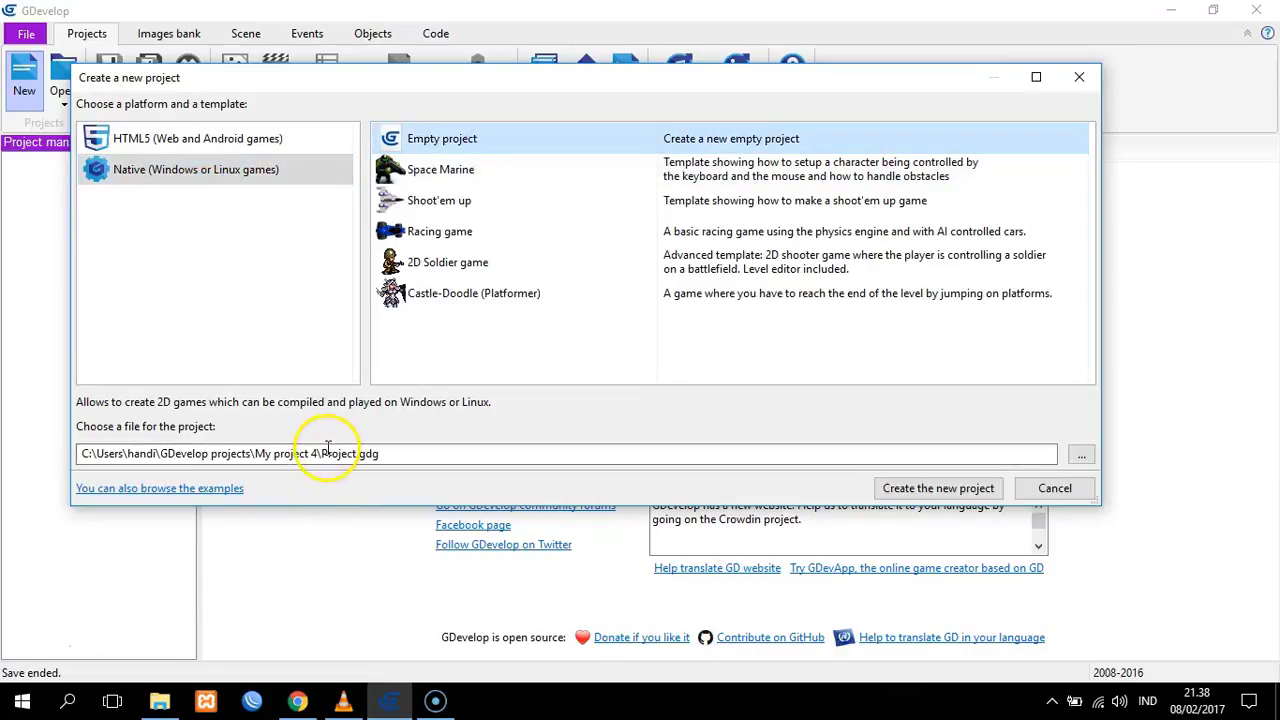
Set the project file name to Events.gdg in the My project 4 folder and create the project
{"action": "left_click_drag", "start_coordinate": [322, 454], "coordinate": [357, 455]}
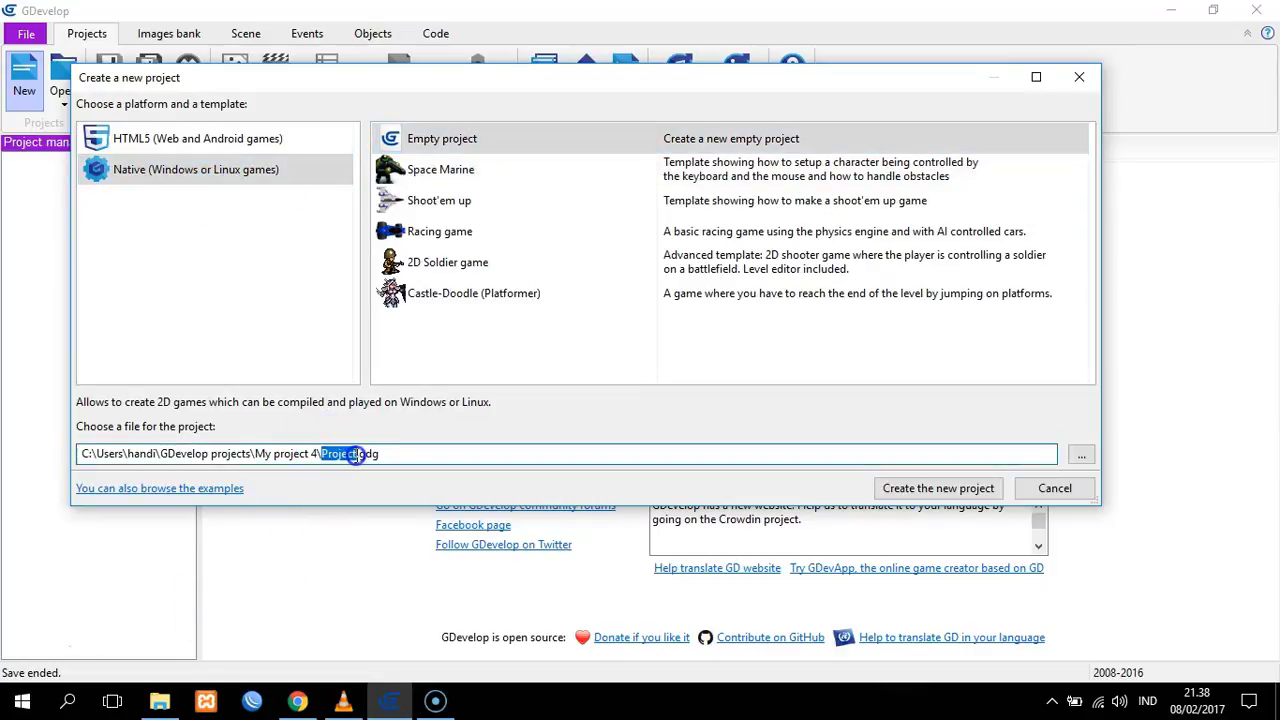
{"action": "left_click", "coordinate": [395, 504]}
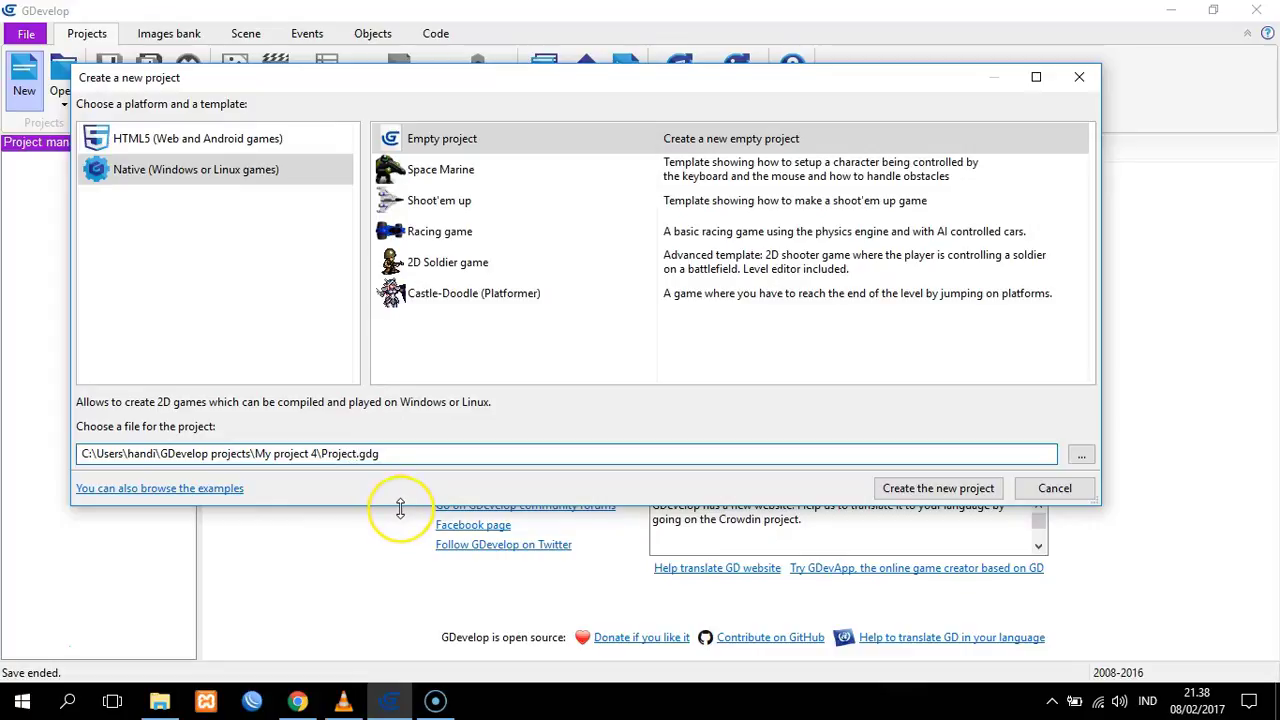
{"action": "key", "text": "shift+Left"}
{"action": "key", "text": "shift+Left"}
{"action": "key", "text": "shift+Left"}
{"action": "type", "text": "Event"}
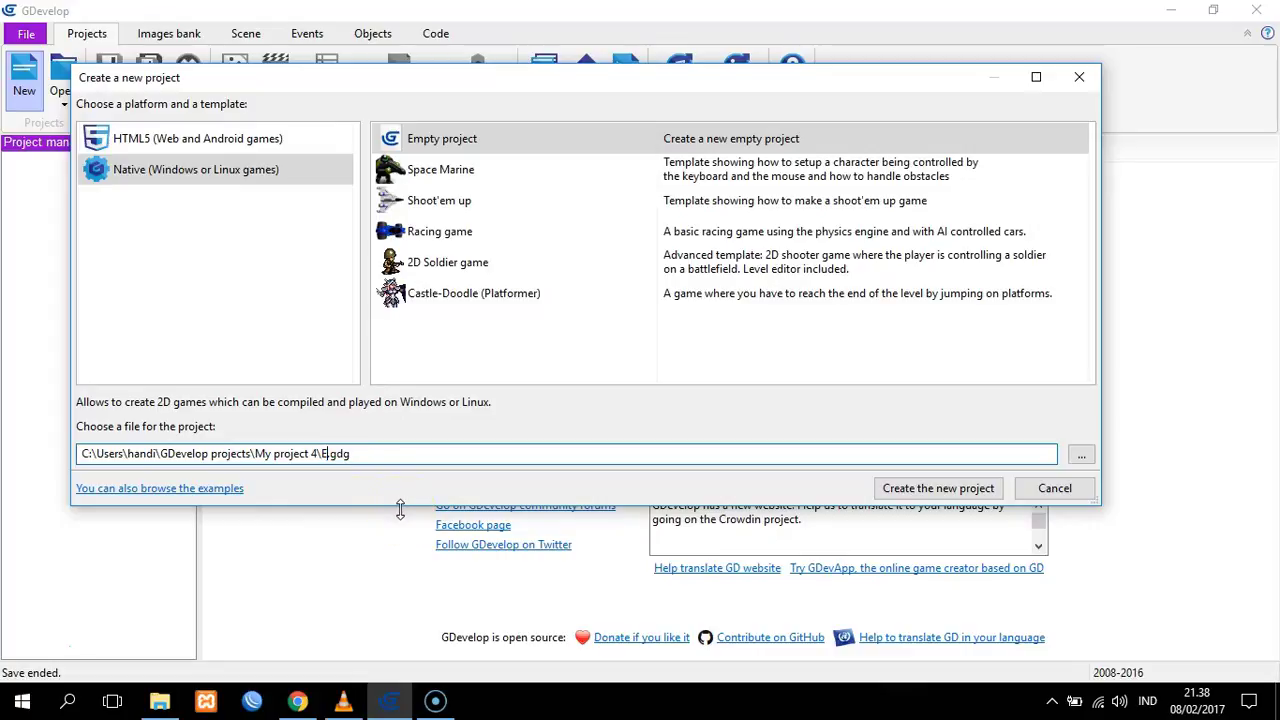
{"action": "left_click", "coordinate": [420, 567]}
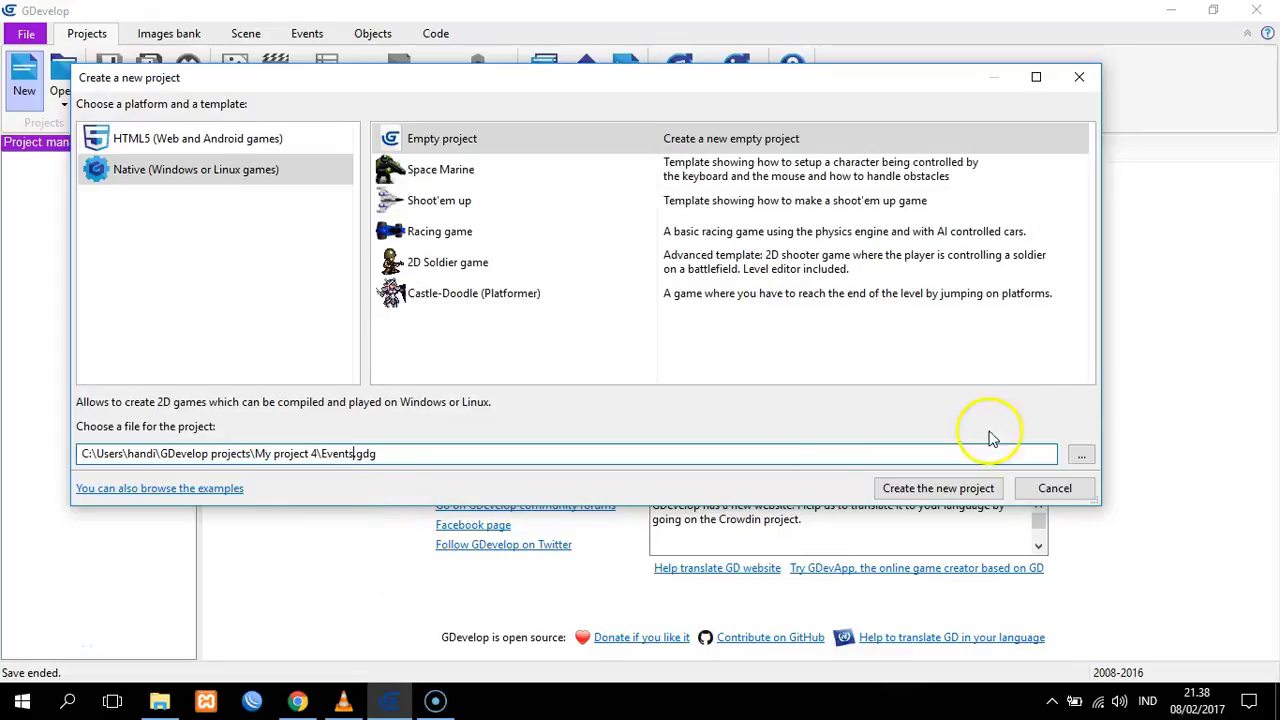
{"action": "left_click", "coordinate": [922, 489]}
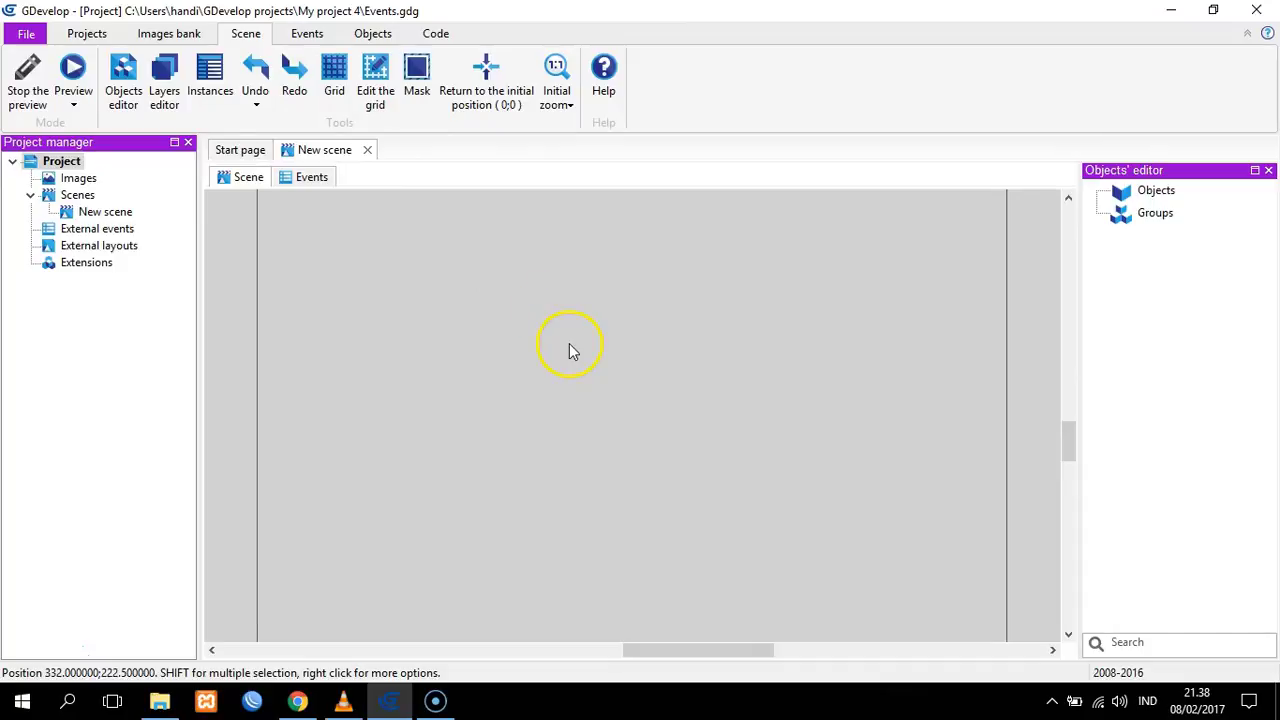
{"action": "scroll", "coordinate": [580, 340], "scroll_direction": "up", "scroll_amount": 2}
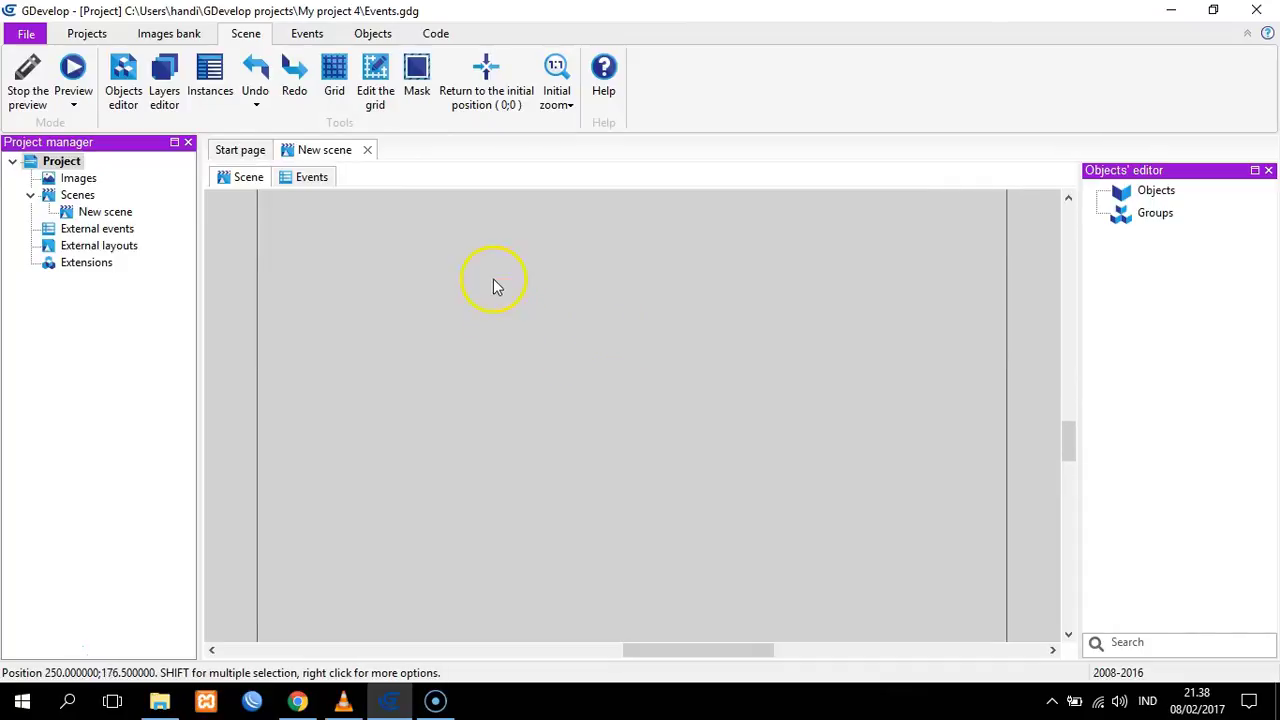
{"action": "scroll", "coordinate": [510, 310], "scroll_direction": "up", "scroll_amount": 1}
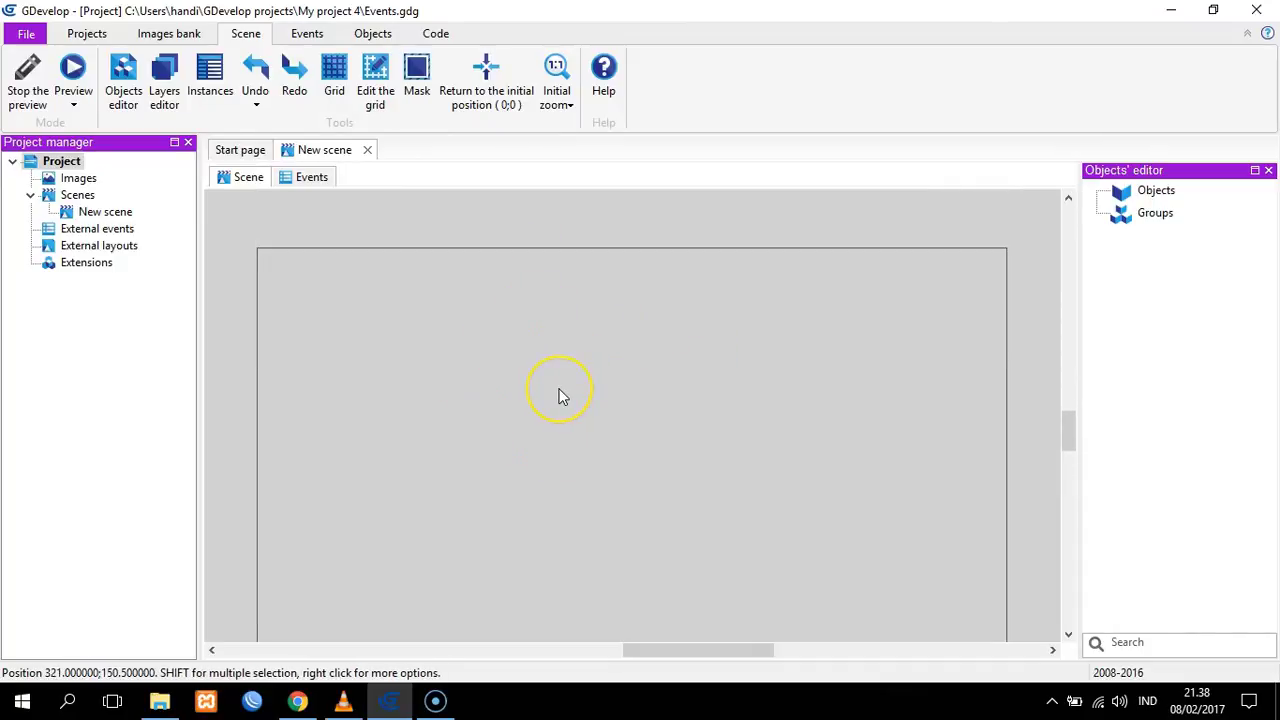
{"action": "scroll", "coordinate": [561, 397], "scroll_direction": "down", "scroll_amount": 1}
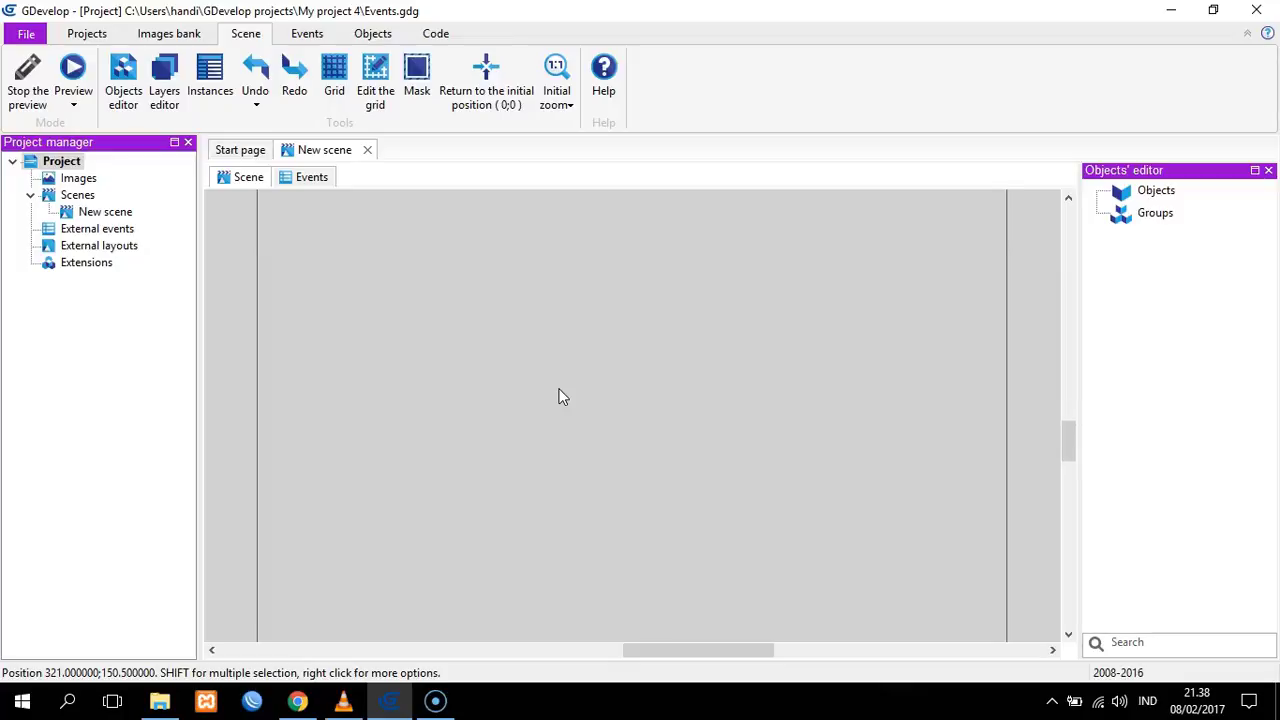
{"action": "scroll", "coordinate": [561, 397], "scroll_direction": "up", "scroll_amount": 1}
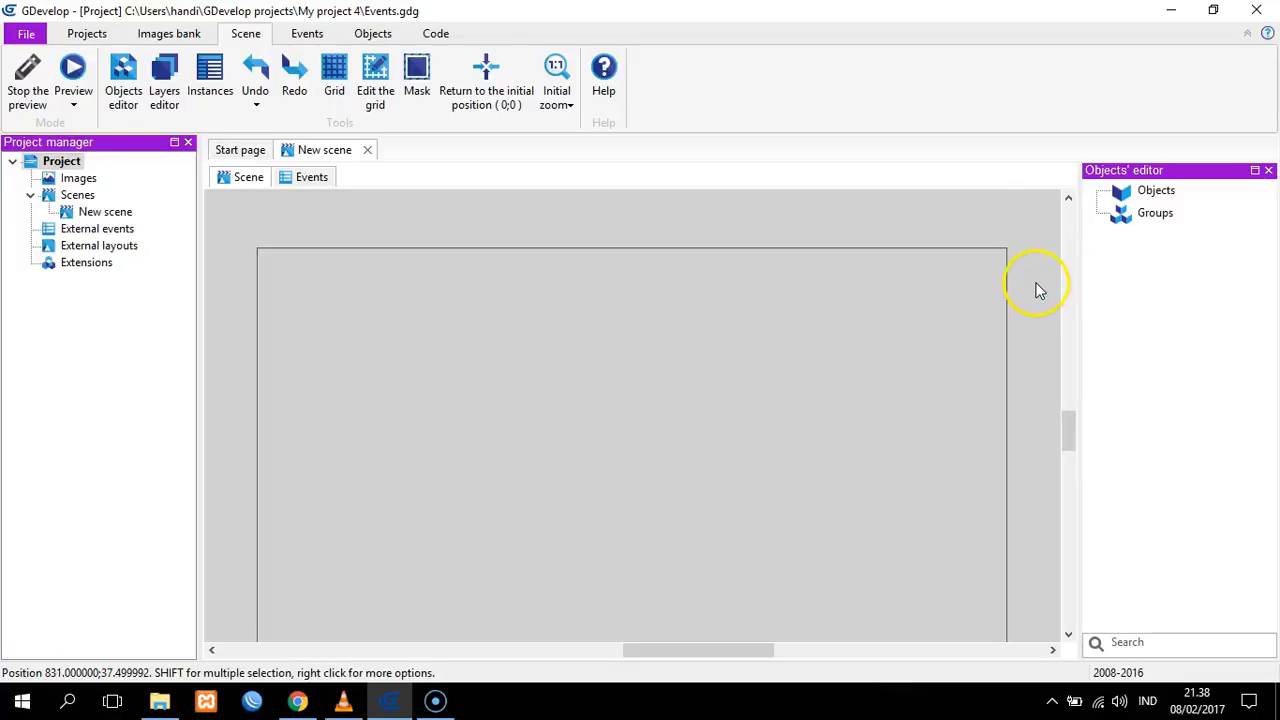
{"action": "scroll", "coordinate": [890, 316], "scroll_direction": "down", "scroll_amount": 1}
{"action": "scroll", "coordinate": [890, 316], "scroll_direction": "up", "scroll_amount": 1}
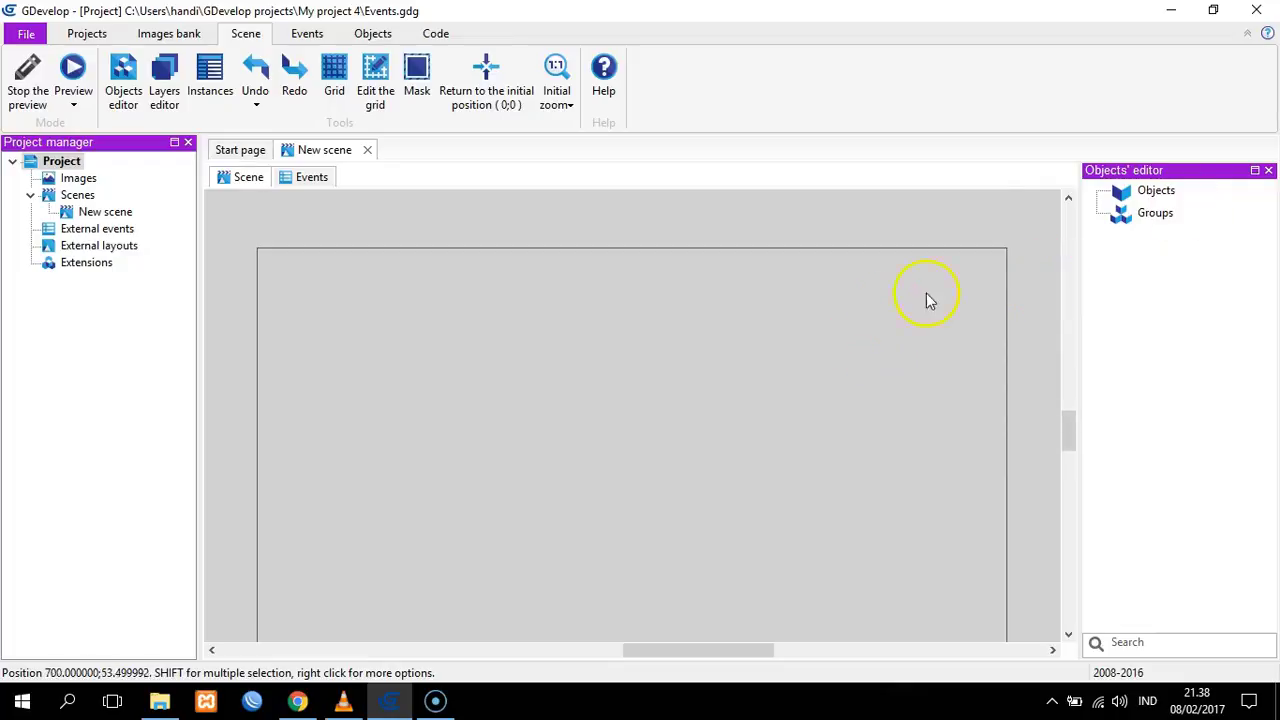
Insert a new Sprite object into the scene
{"action": "right_click", "coordinate": [758, 390]}
{"action": "left_click", "coordinate": [828, 402]}
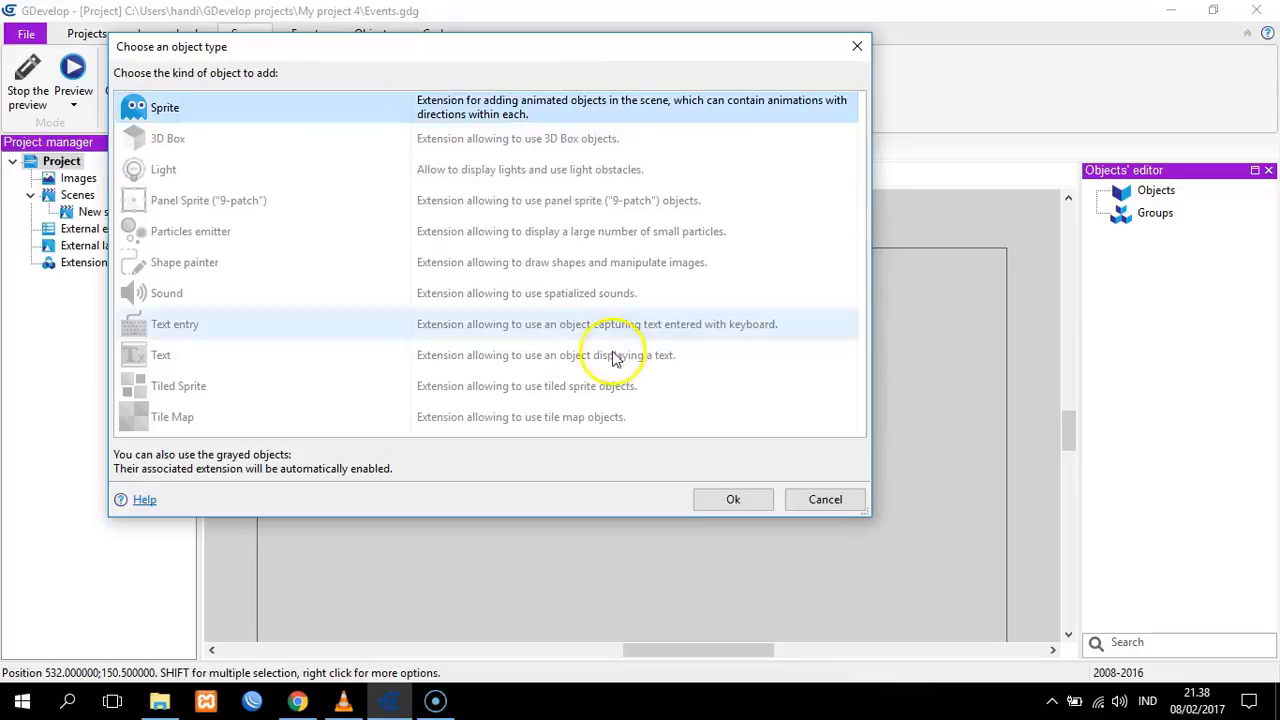
{"action": "left_click", "coordinate": [737, 502]}
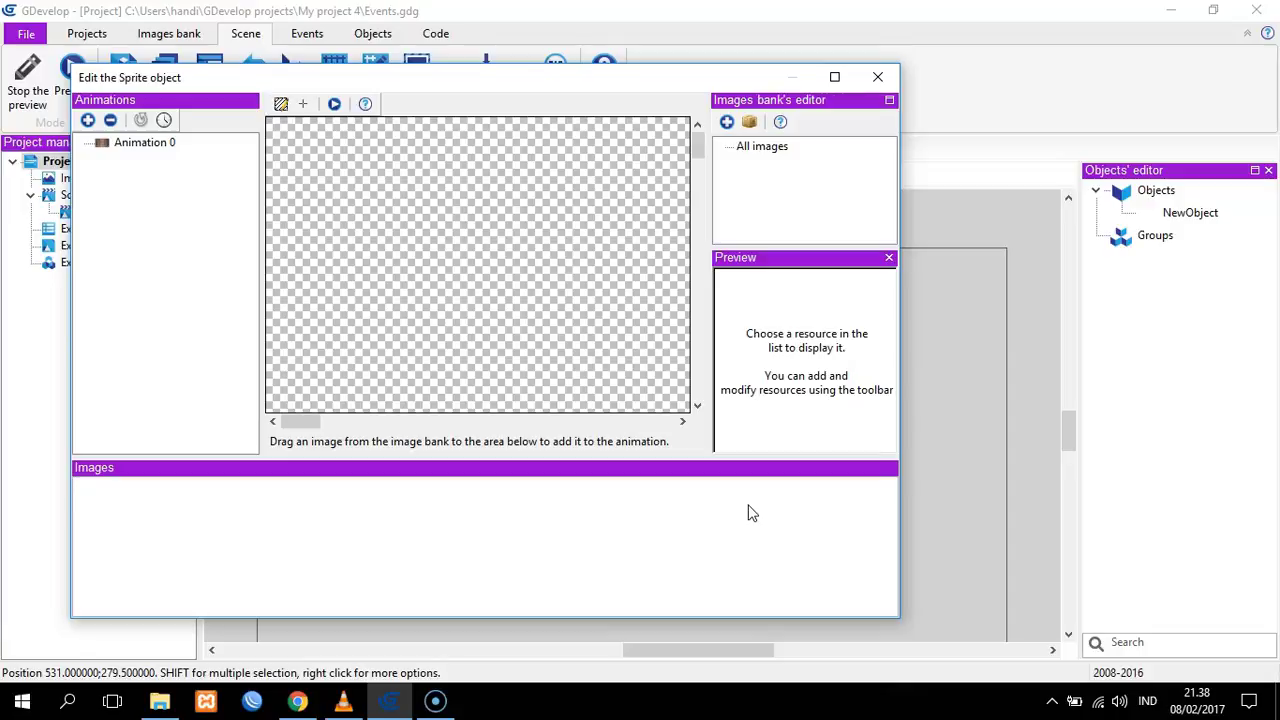
{"action": "right_click", "coordinate": [752, 513]}
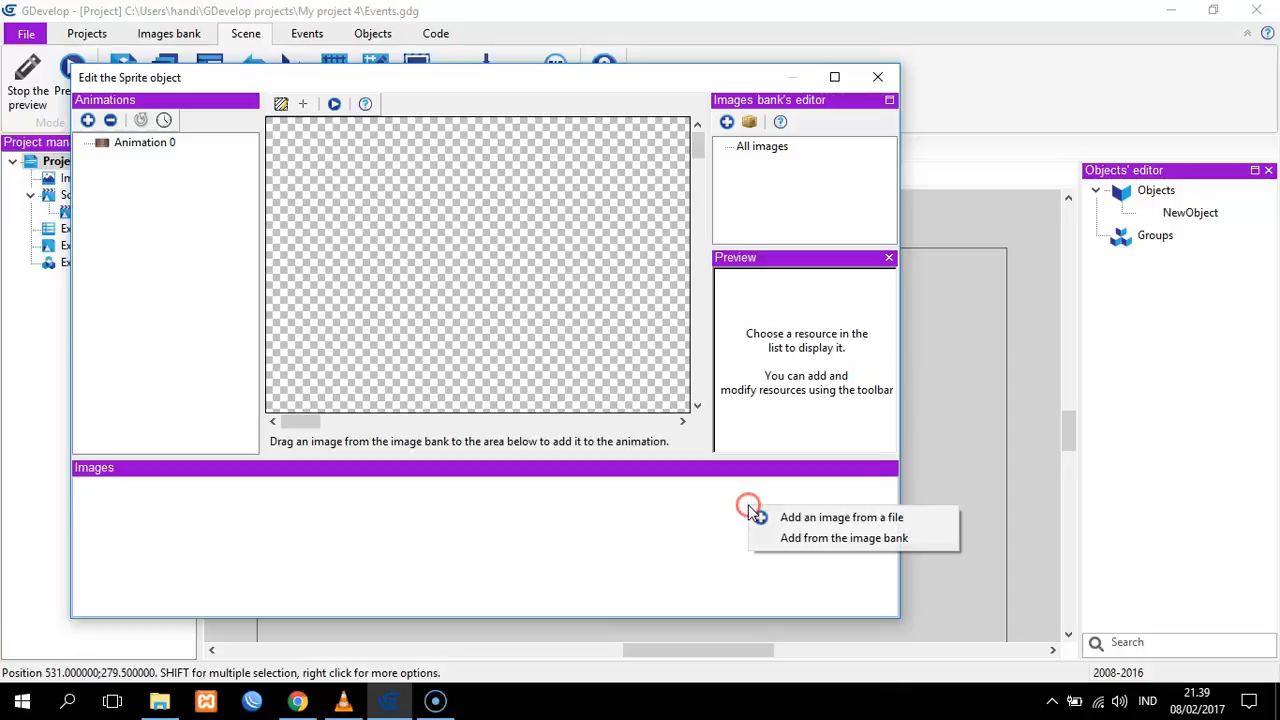
{"action": "left_click", "coordinate": [677, 500]}
{"action": "left_click", "coordinate": [745, 228]}
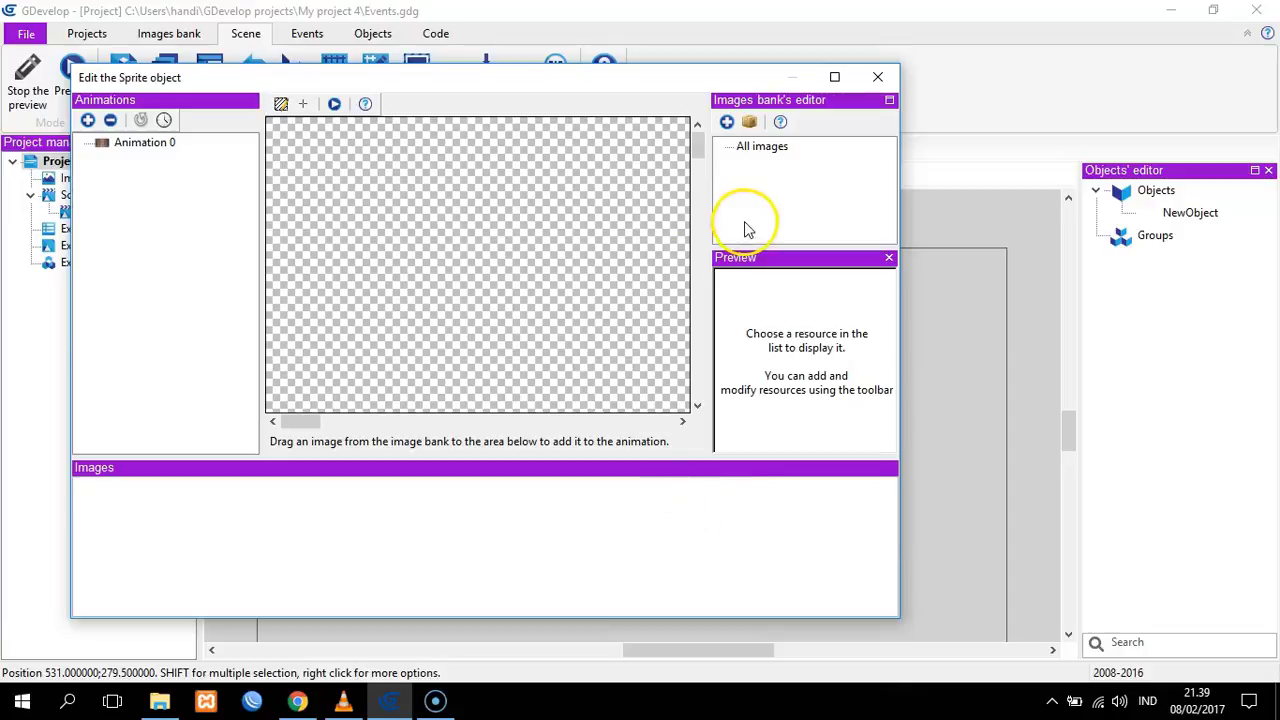
Add Character Boy.png from the resources library's PlanetCute folder to the sprite's Animation 0 images
{"action": "left_click", "coordinate": [750, 124]}
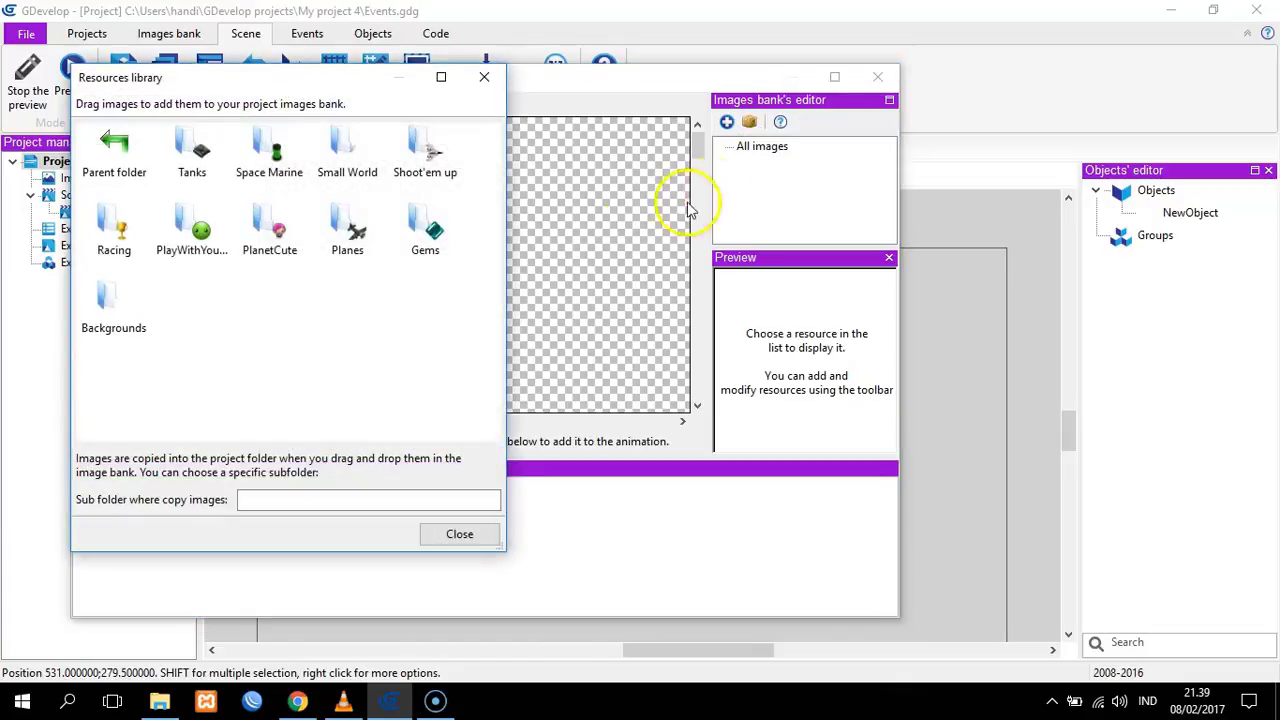
{"action": "left_click_drag", "start_coordinate": [330, 80], "coordinate": [938, 93]}
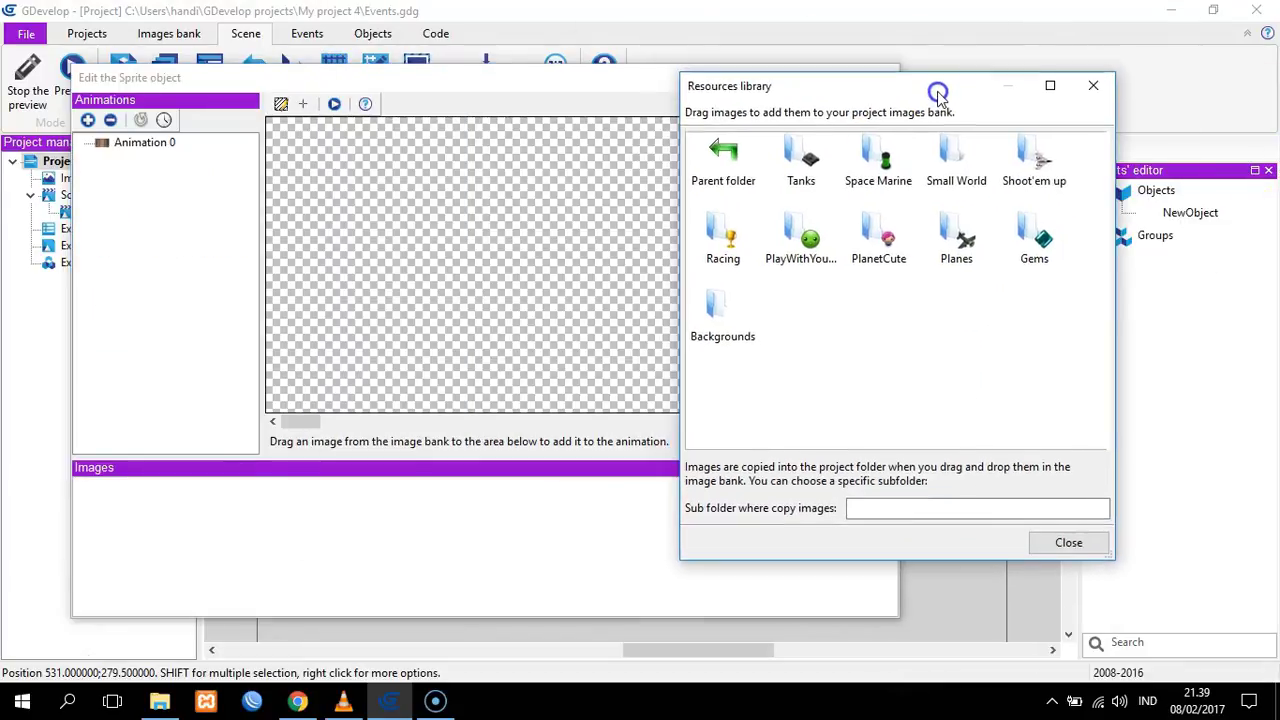
{"action": "double_click", "coordinate": [886, 237]}
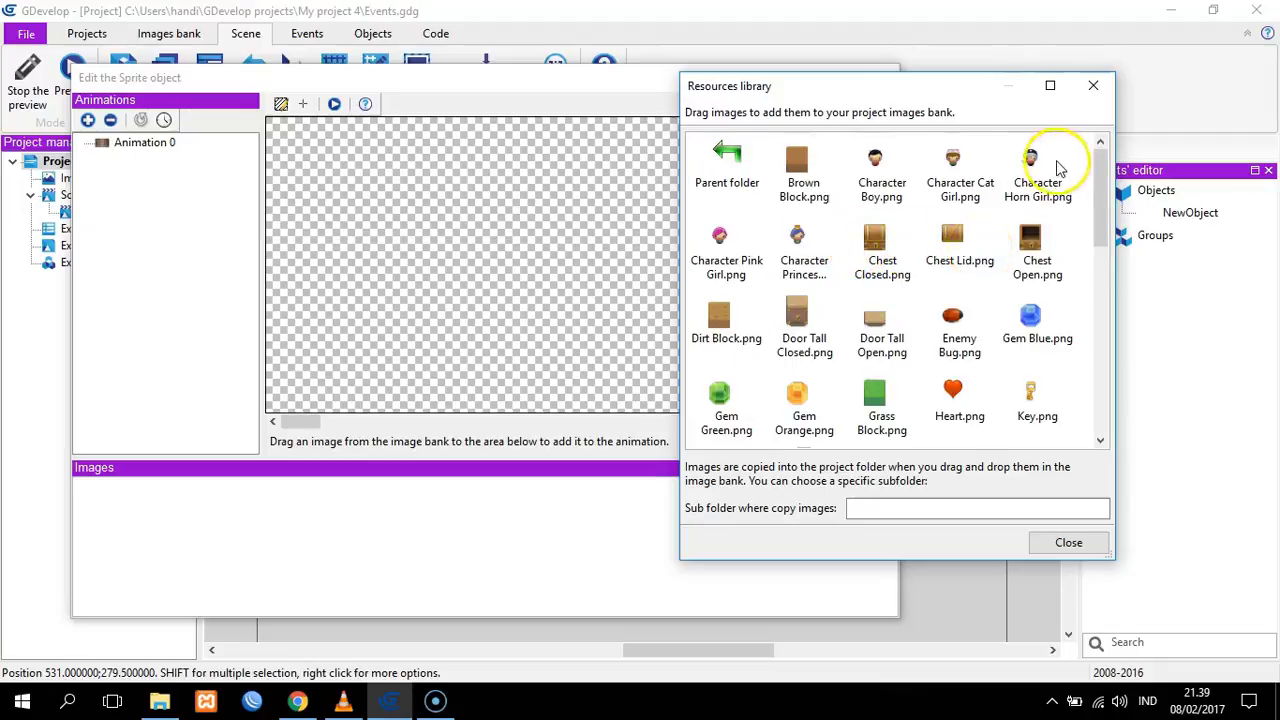
{"action": "left_click_drag", "start_coordinate": [1100, 186], "coordinate": [1087, 163]}
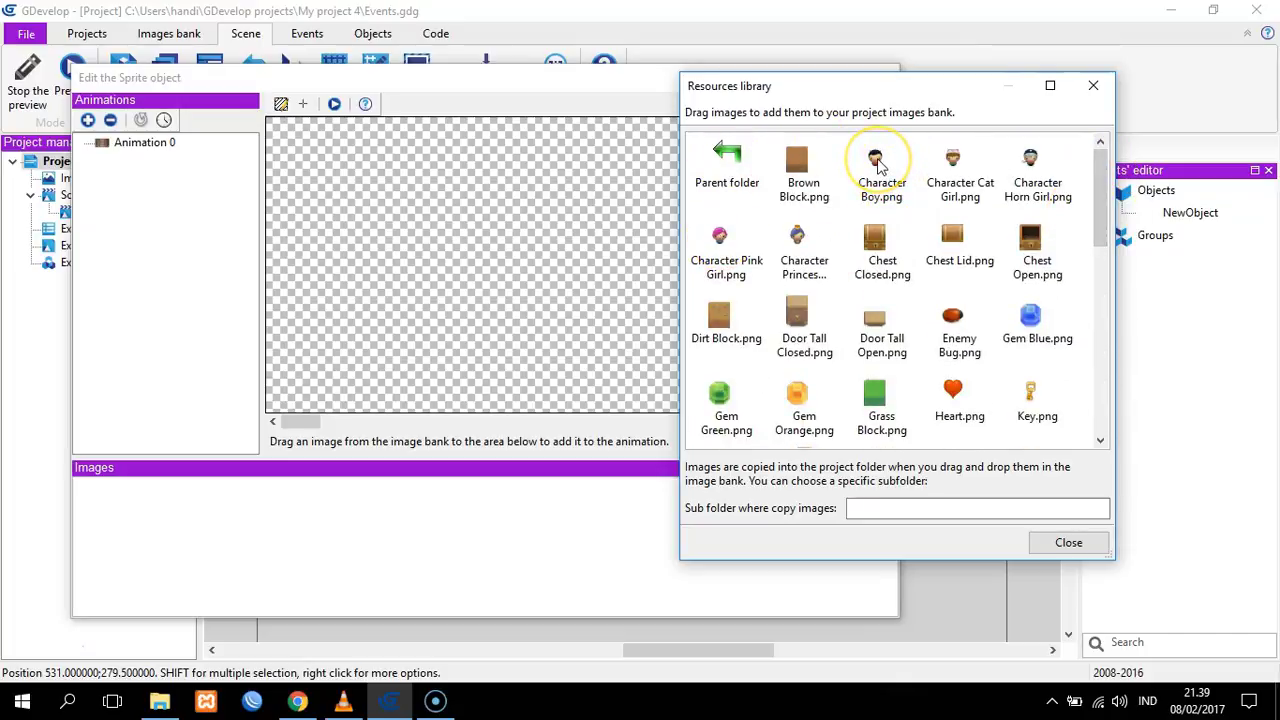
{"action": "left_click", "coordinate": [878, 166]}
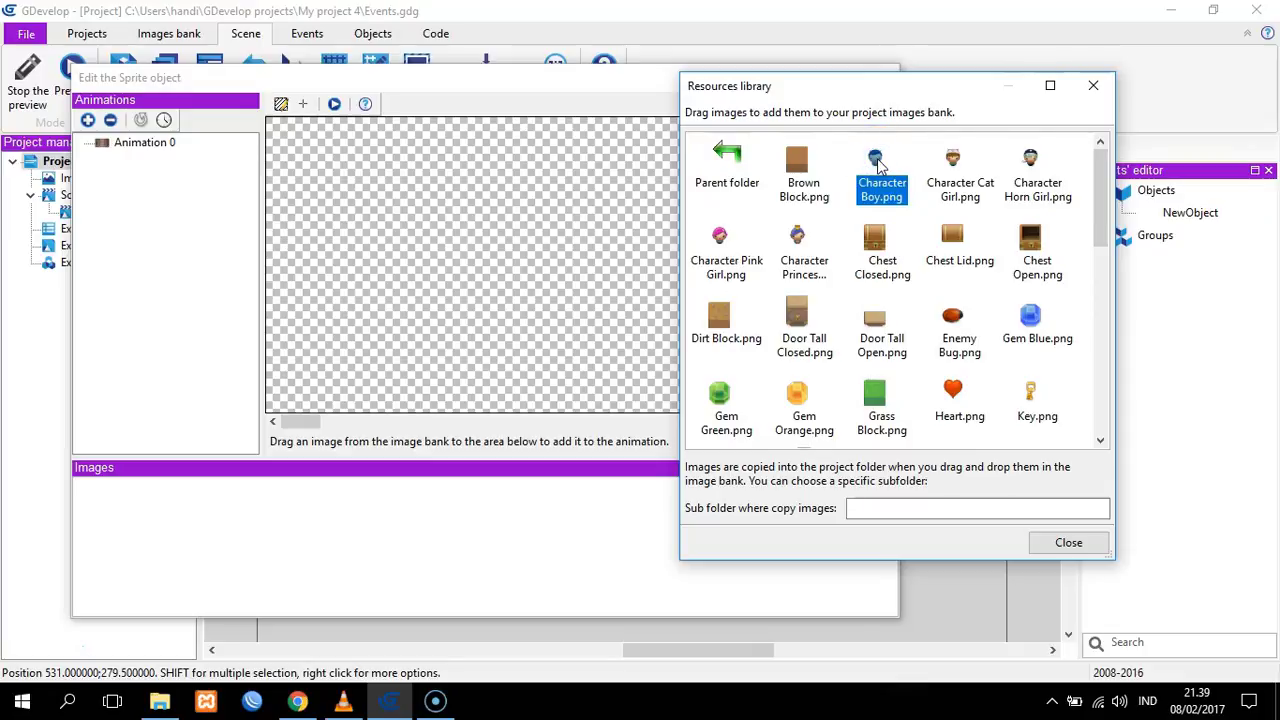
{"action": "left_click_drag", "start_coordinate": [878, 166], "coordinate": [115, 543]}
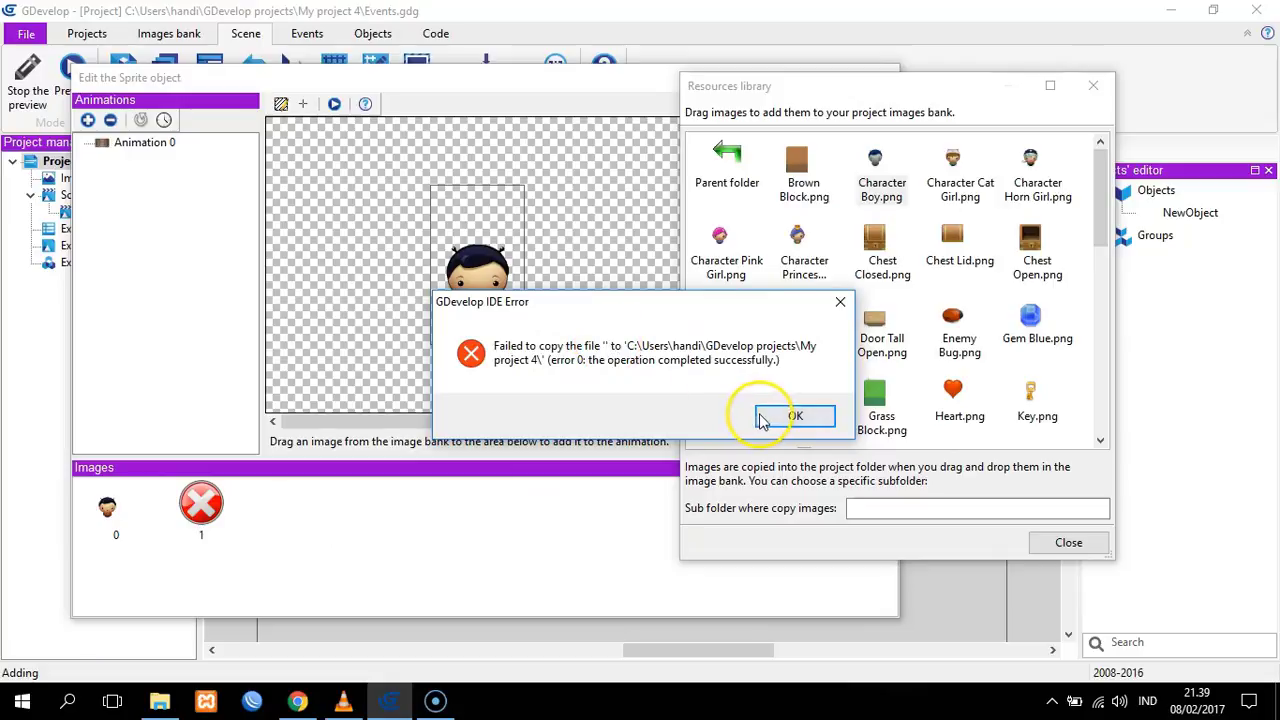
{"action": "left_click", "coordinate": [790, 417]}
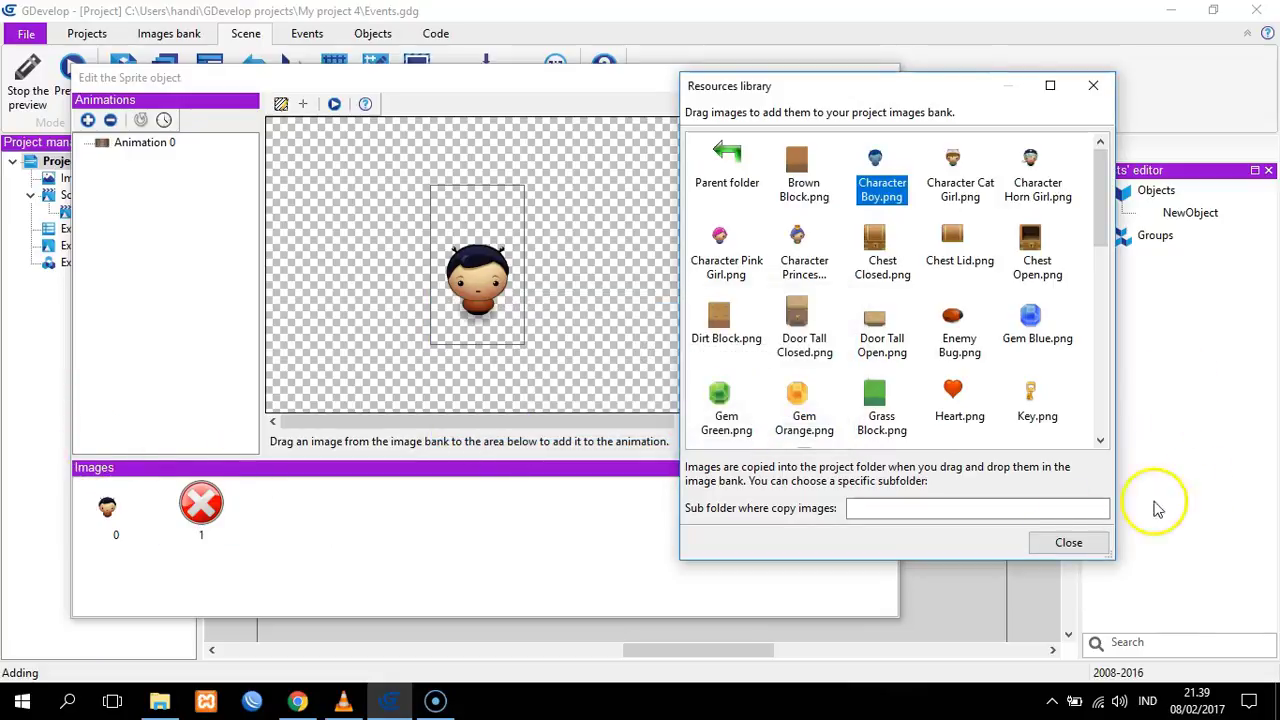
{"action": "left_click", "coordinate": [1090, 546]}
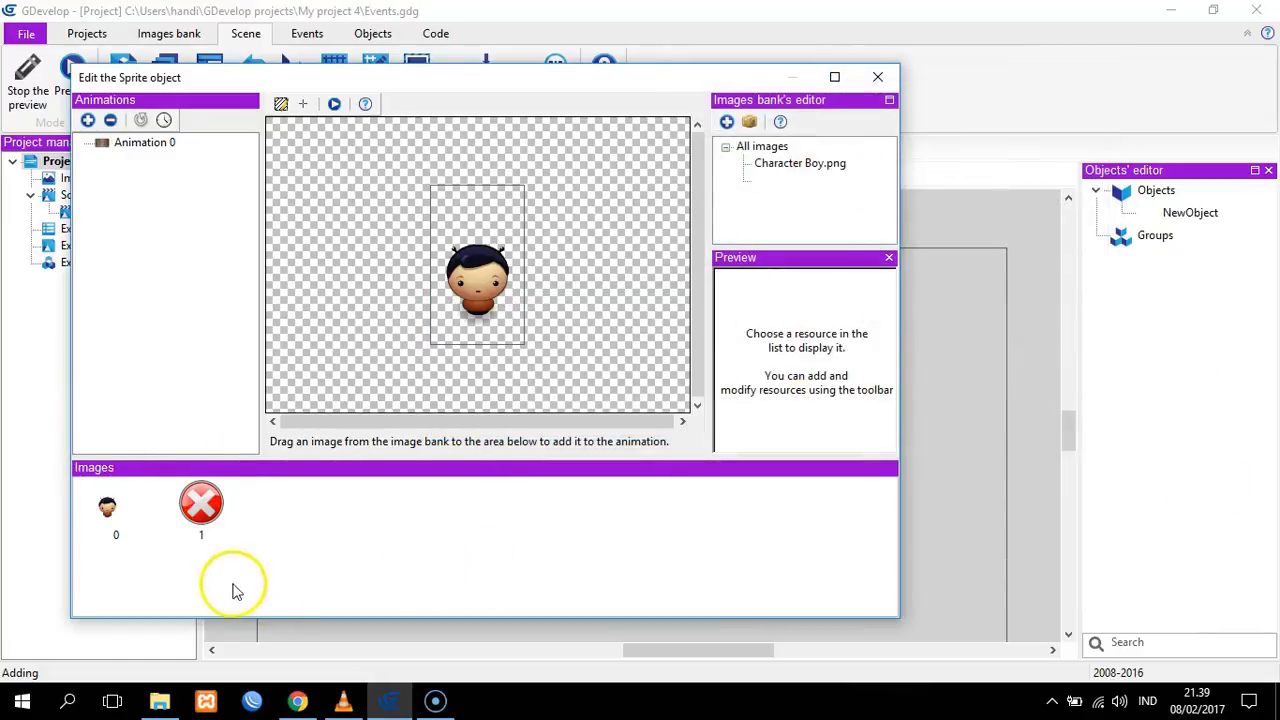
Delete the broken second image from the sprite's animation and close the sprite editor
{"action": "left_click", "coordinate": [210, 510]}
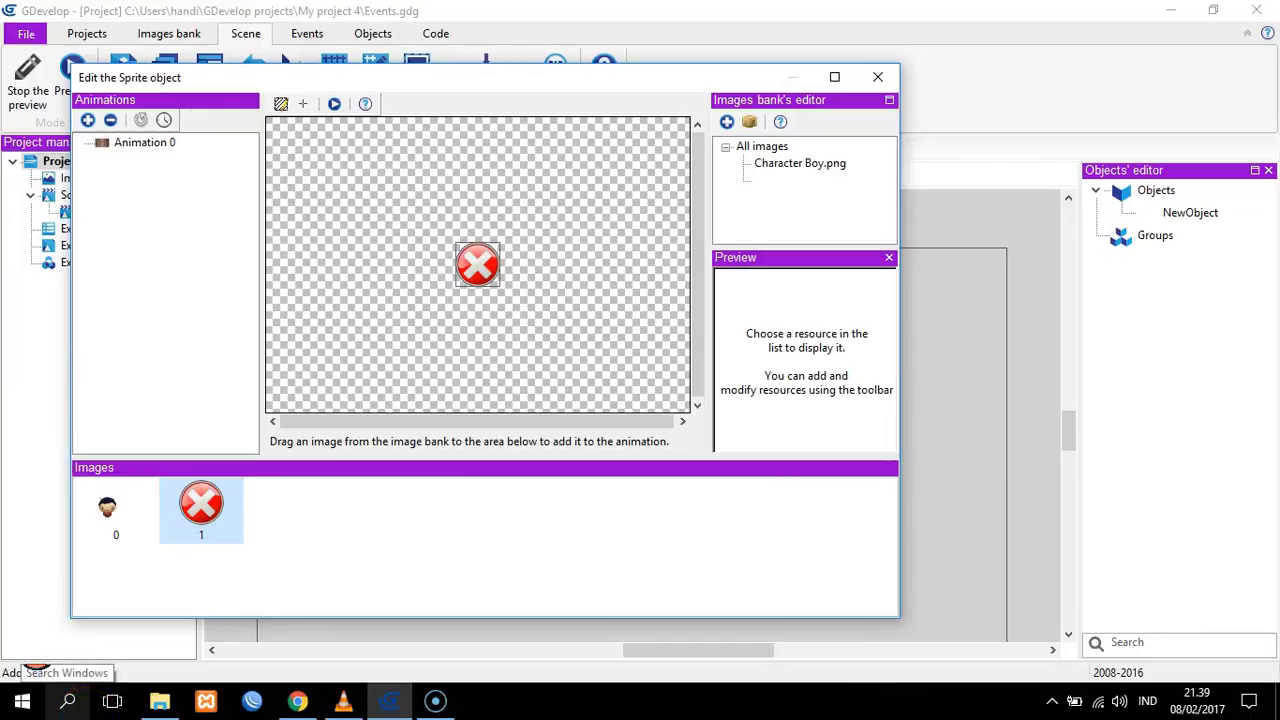
{"action": "key", "text": "Delete"}
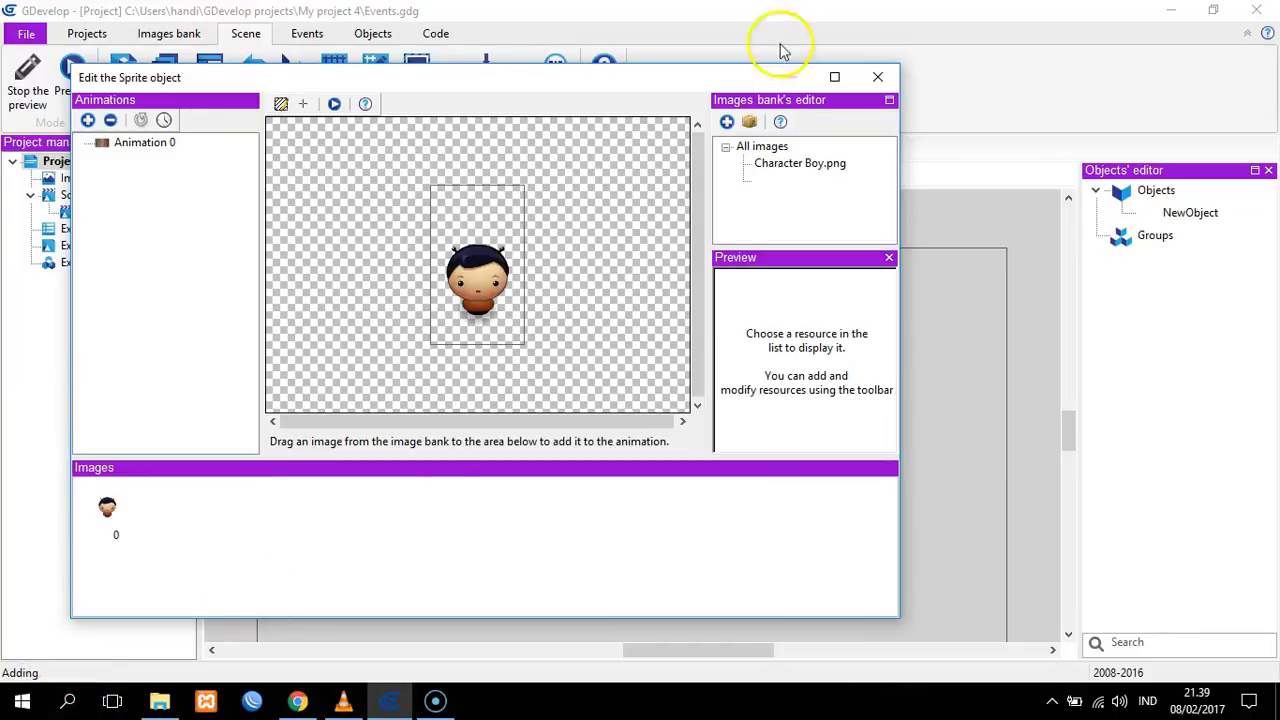
{"action": "left_click", "coordinate": [877, 78]}
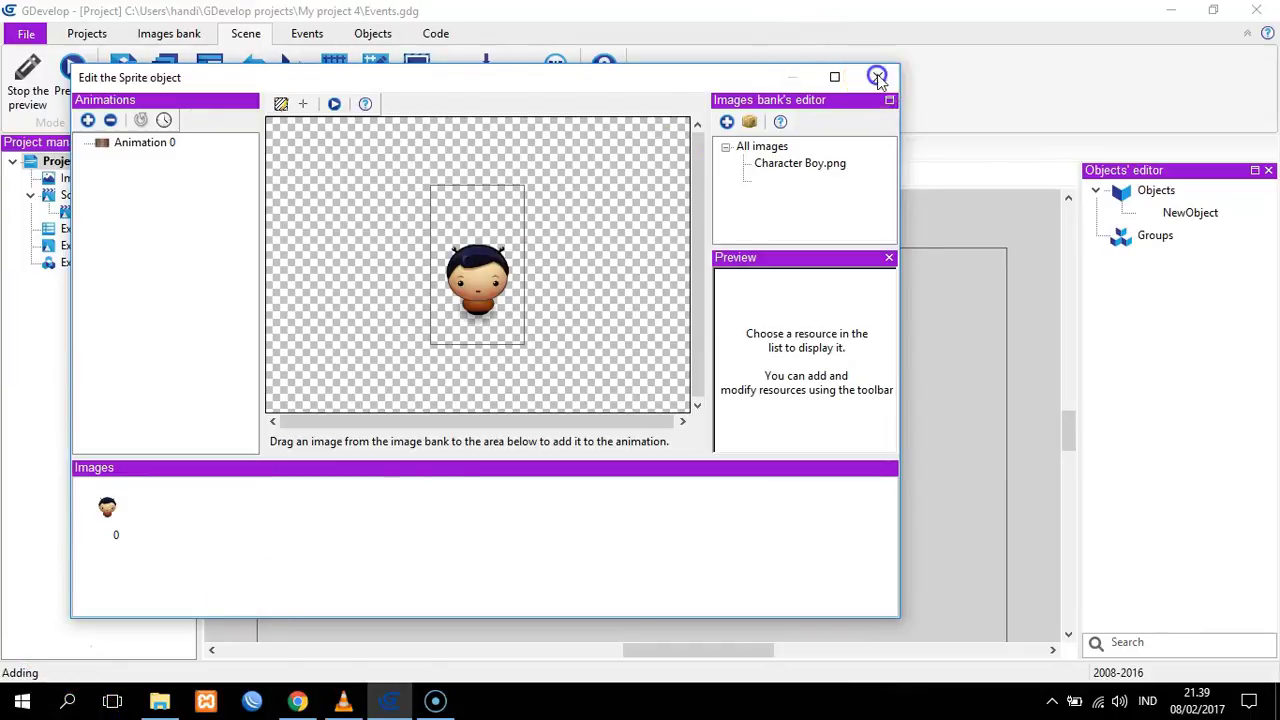
Move the boy character near the middle of the scene and shrink it slightly from its lower-right corner
{"action": "scroll", "coordinate": [995, 430], "scroll_direction": "down", "scroll_amount": 1}
{"action": "left_click_drag", "start_coordinate": [810, 386], "coordinate": [631, 430]}
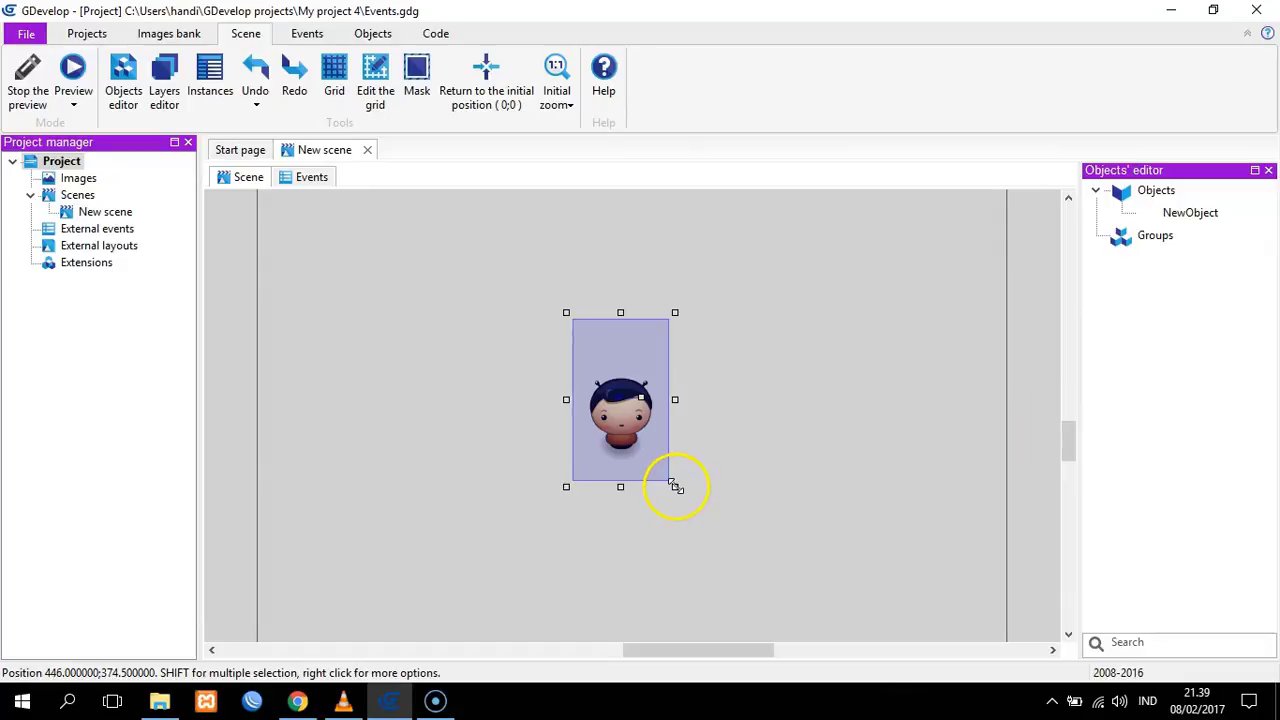
{"action": "left_click_drag", "start_coordinate": [675, 488], "coordinate": [711, 374]}
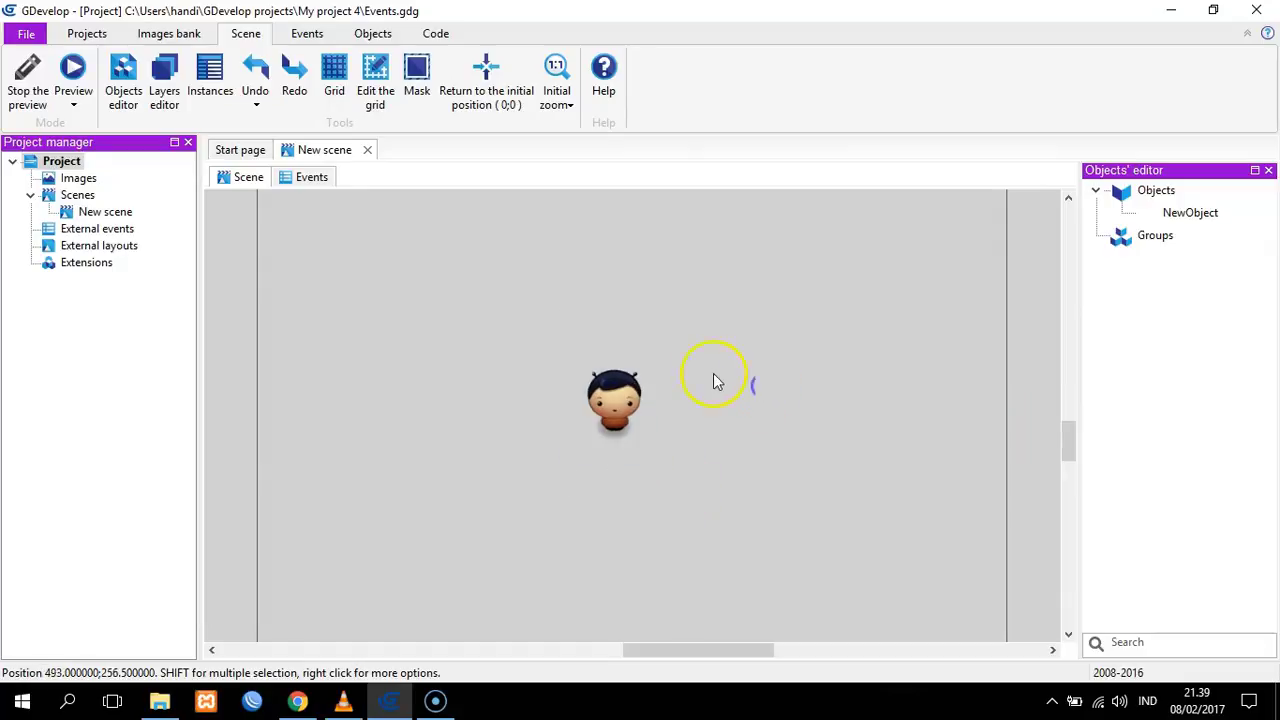
{"action": "scroll", "coordinate": [717, 357], "scroll_direction": "down", "scroll_amount": 2}
{"action": "scroll", "coordinate": [720, 358], "scroll_direction": "up", "scroll_amount": 1}
{"action": "scroll", "coordinate": [718, 360], "scroll_direction": "up", "scroll_amount": 2}
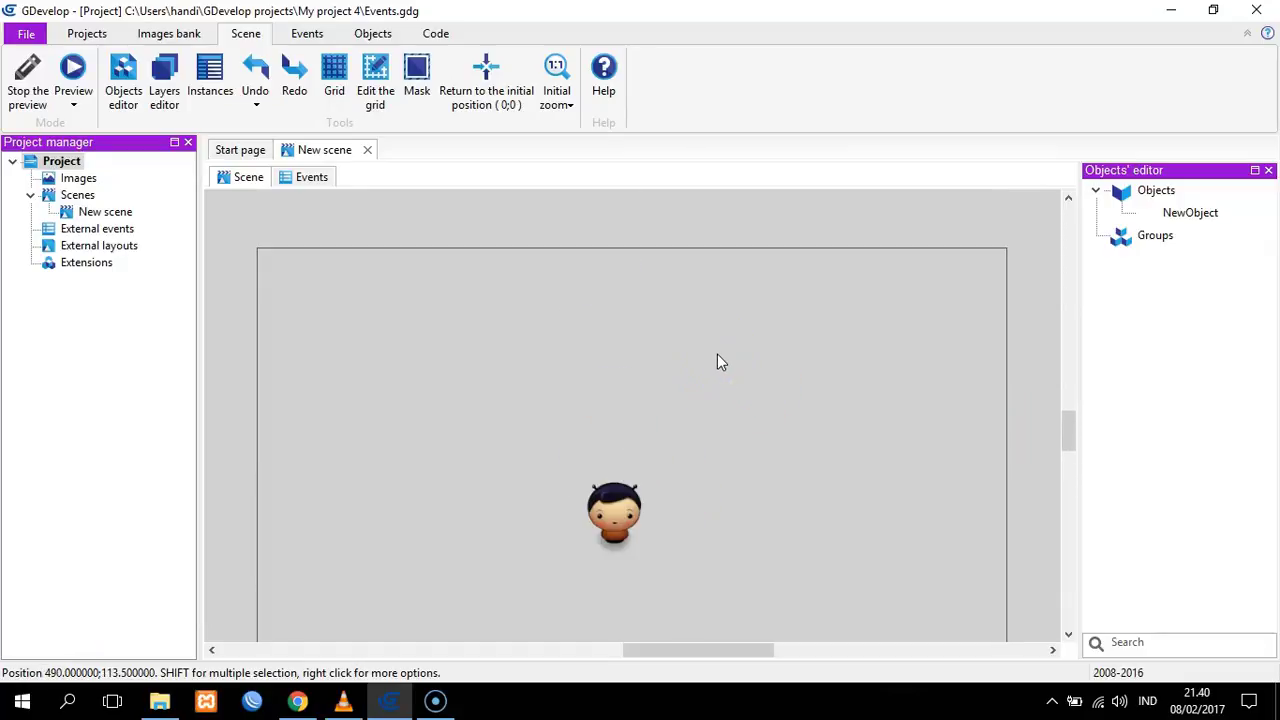
{"action": "scroll", "coordinate": [717, 360], "scroll_direction": "down", "scroll_amount": 1}
Rename the boy sprite object NewObject as player
{"action": "left_click", "coordinate": [1187, 215]}
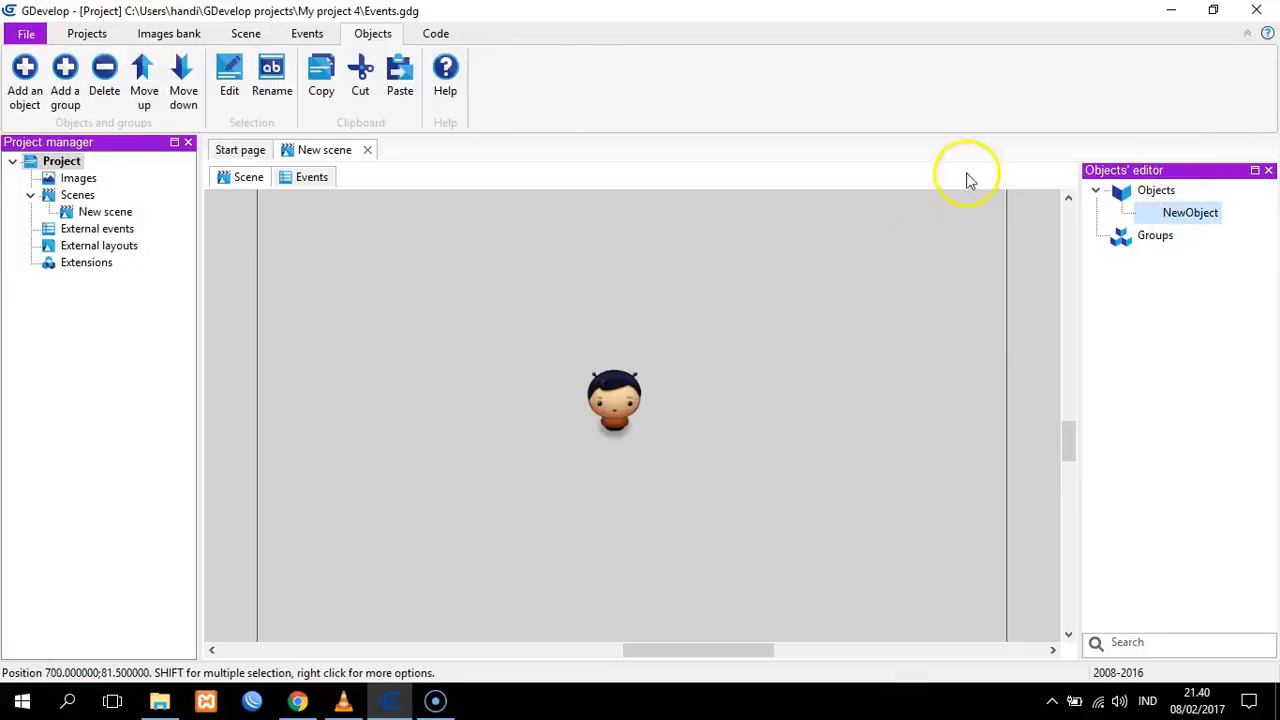
{"action": "right_click", "coordinate": [1196, 217]}
{"action": "left_click", "coordinate": [1117, 330]}
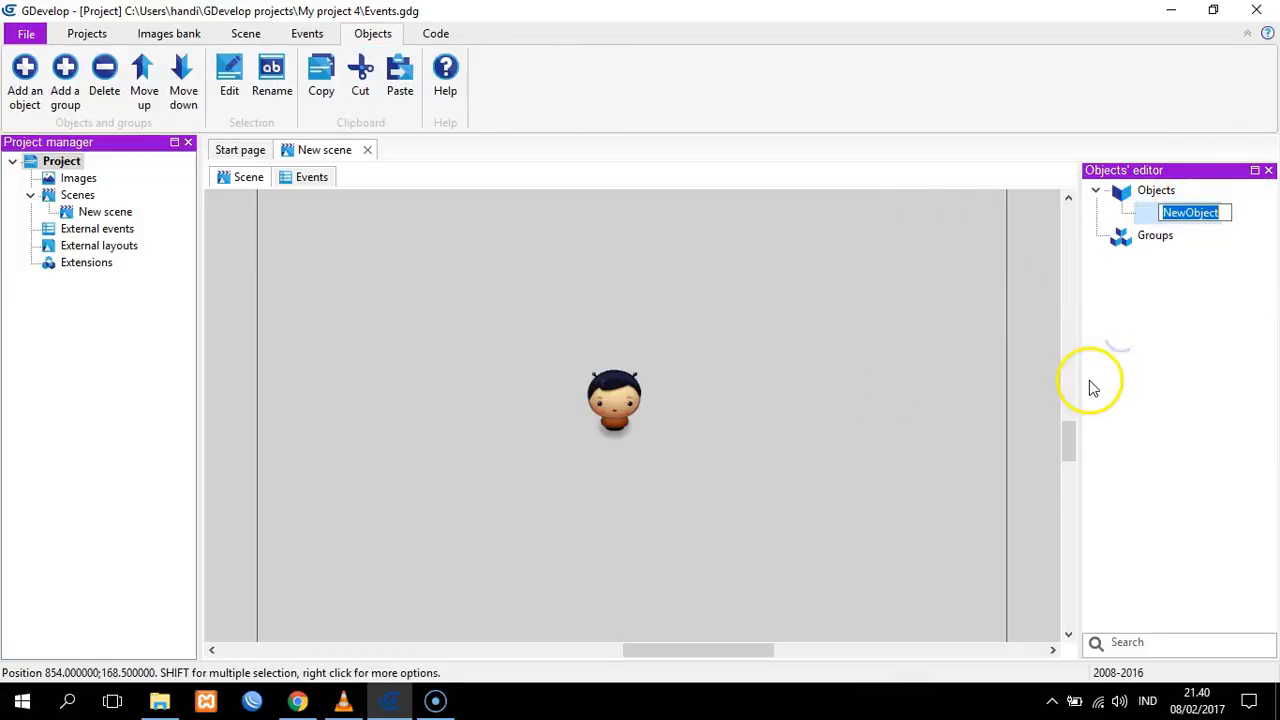
{"action": "type", "text": "pay"}
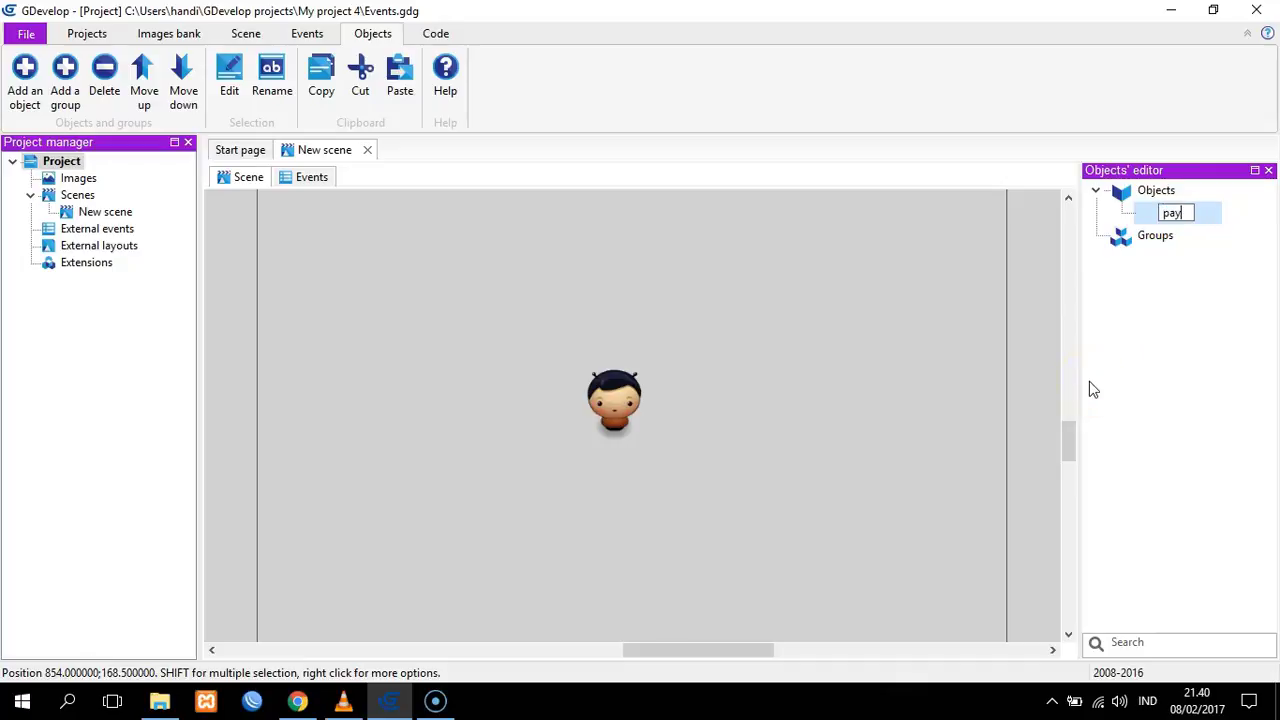
{"action": "key", "text": "BackSpace"}
{"action": "key", "text": "BackSpace"}
{"action": "key", "text": "BackSpace"}
{"action": "type", "text": "player"}
{"action": "key", "text": "Return"}
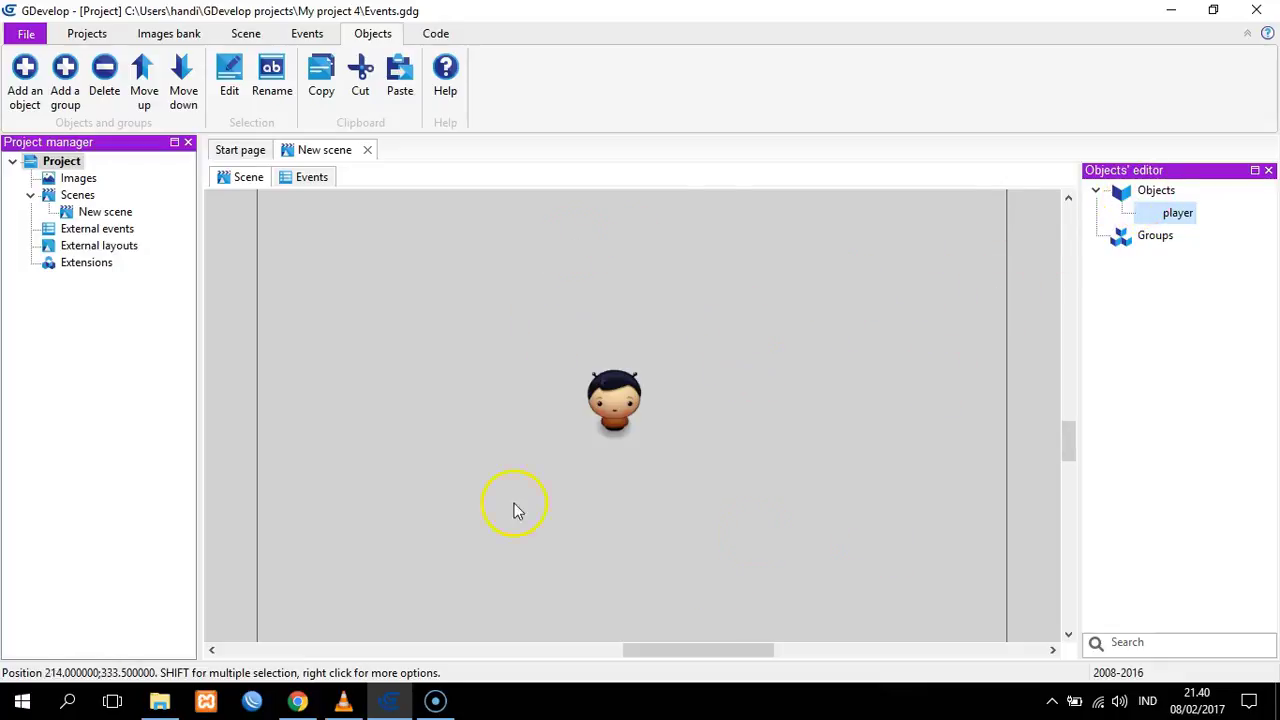
Add a new sprite object to the scene's objects and name it musuh
{"action": "right_click", "coordinate": [1154, 195]}
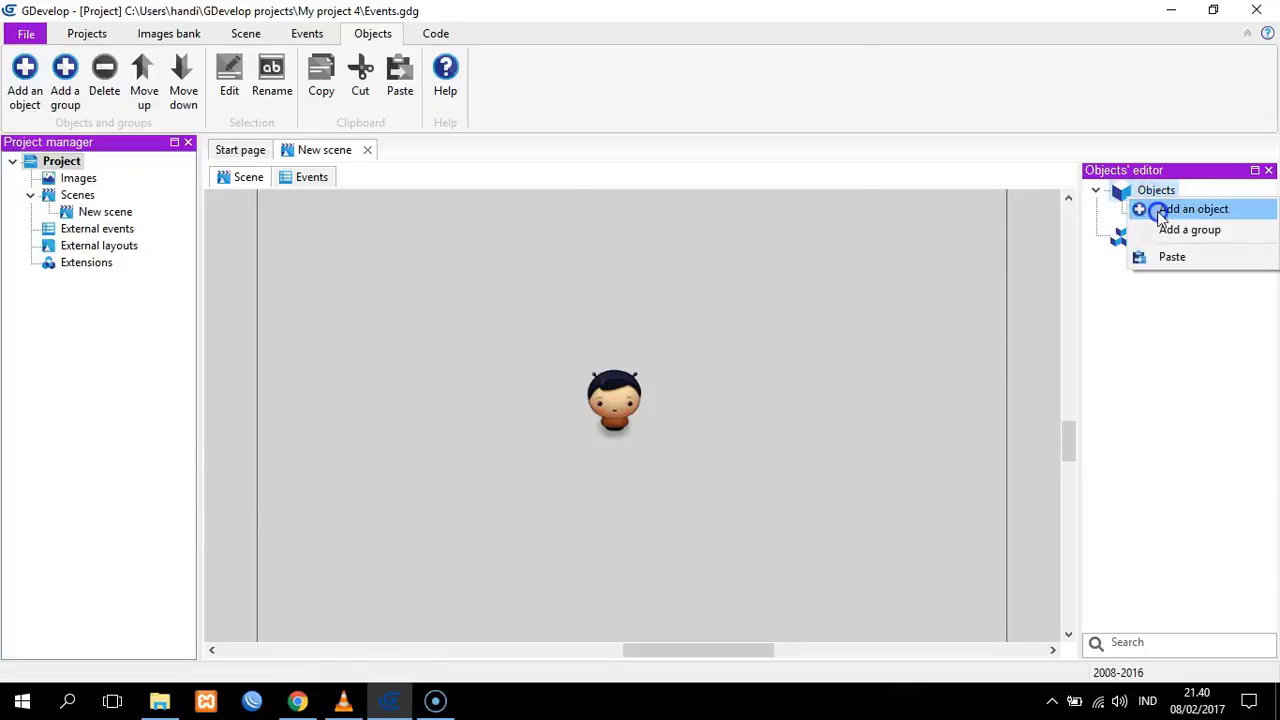
{"action": "left_click", "coordinate": [1190, 209]}
{"action": "double_click", "coordinate": [540, 112]}
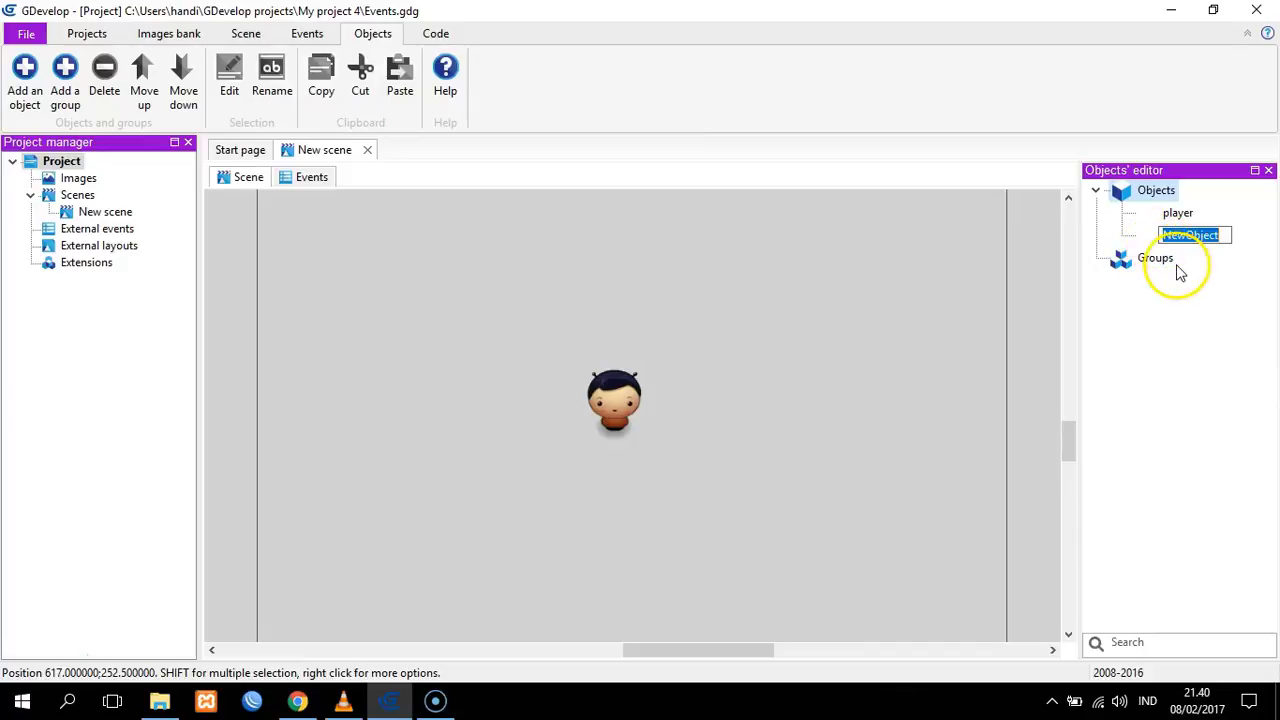
{"action": "type", "text": "musuh"}
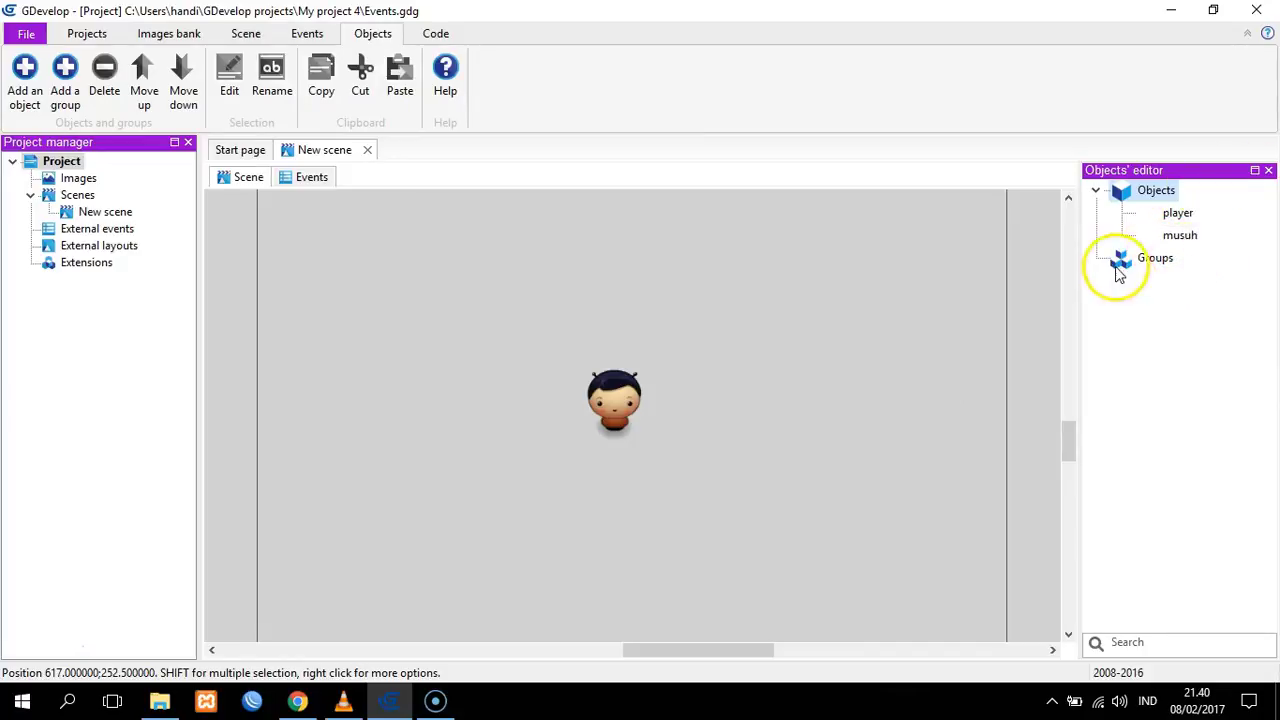
Add Gem Blue.png from the resources library's PlanetCute folder to musuh's Animation 0 images and close the sprite editor
{"action": "double_click", "coordinate": [1182, 236]}
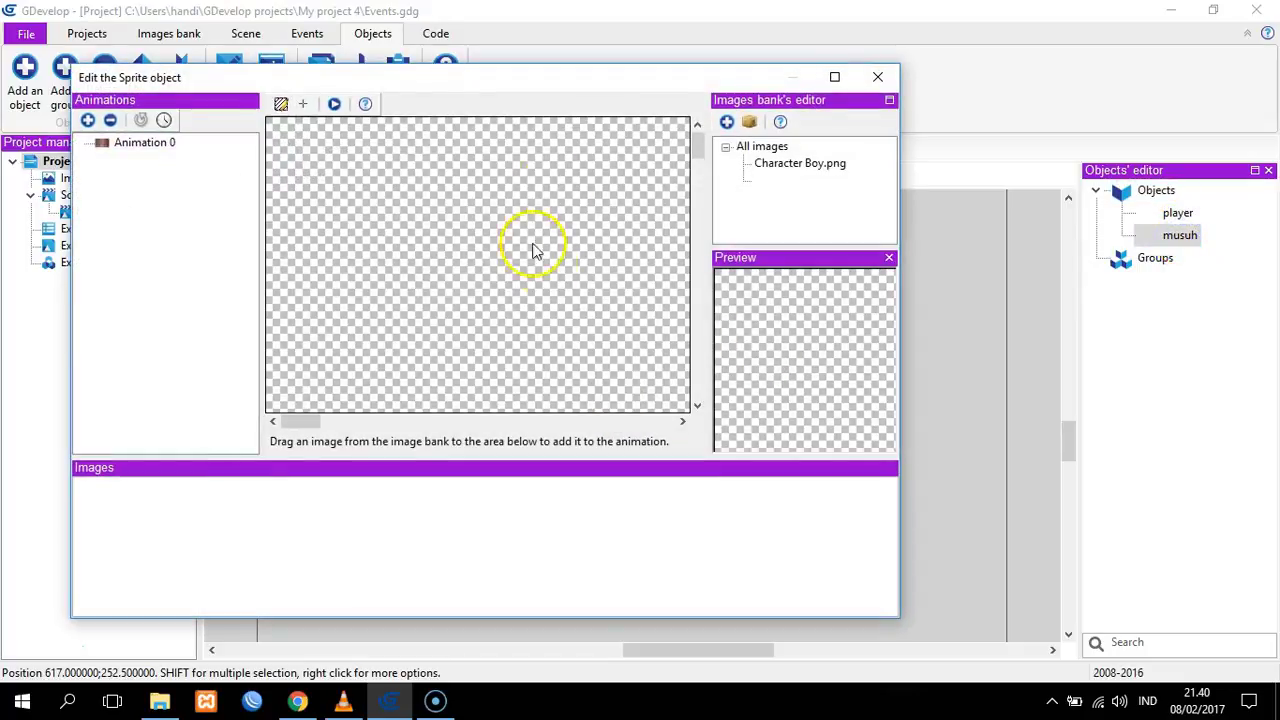
{"action": "left_click", "coordinate": [748, 122]}
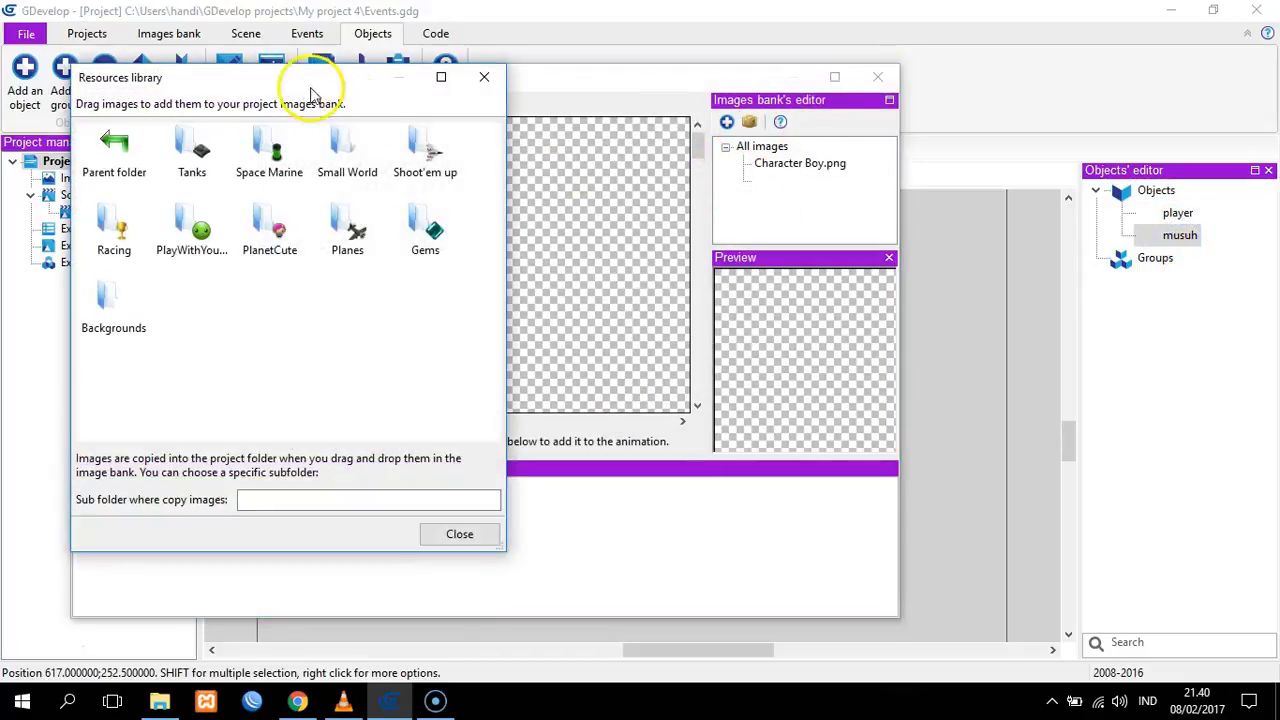
{"action": "left_click", "coordinate": [270, 224]}
{"action": "double_click", "coordinate": [270, 224]}
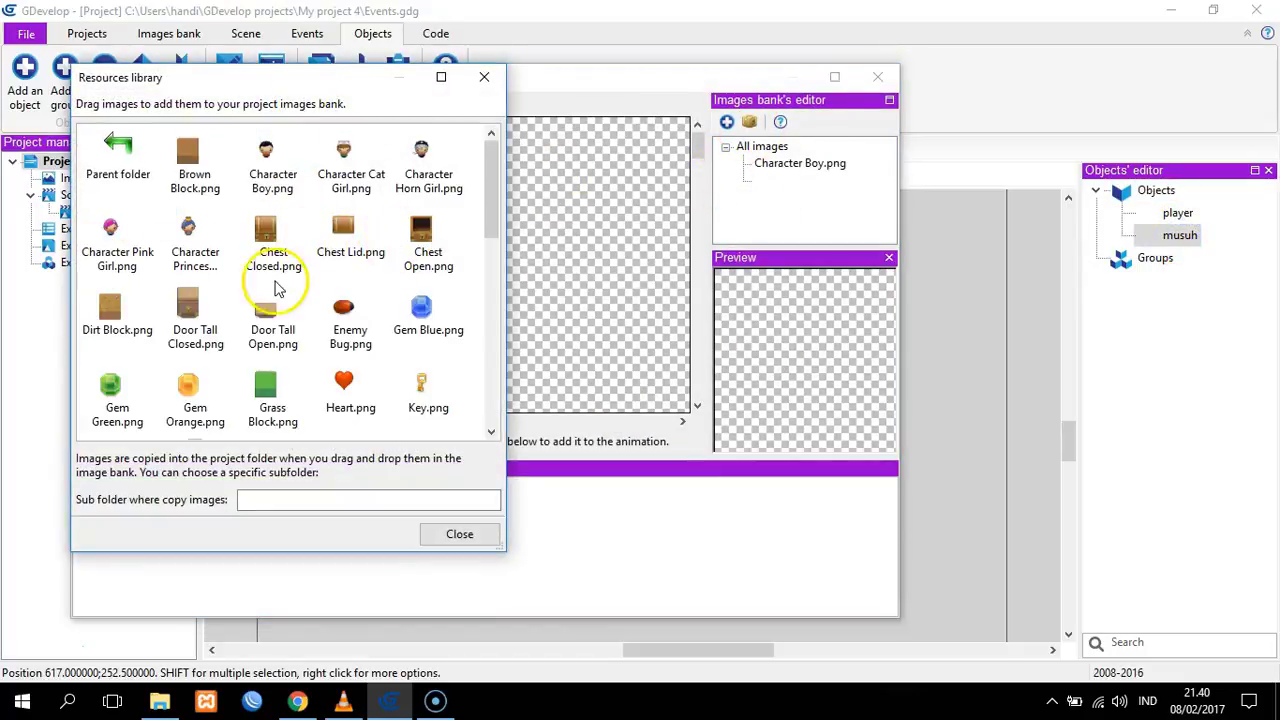
{"action": "scroll", "coordinate": [280, 290], "scroll_direction": "down", "scroll_amount": 2}
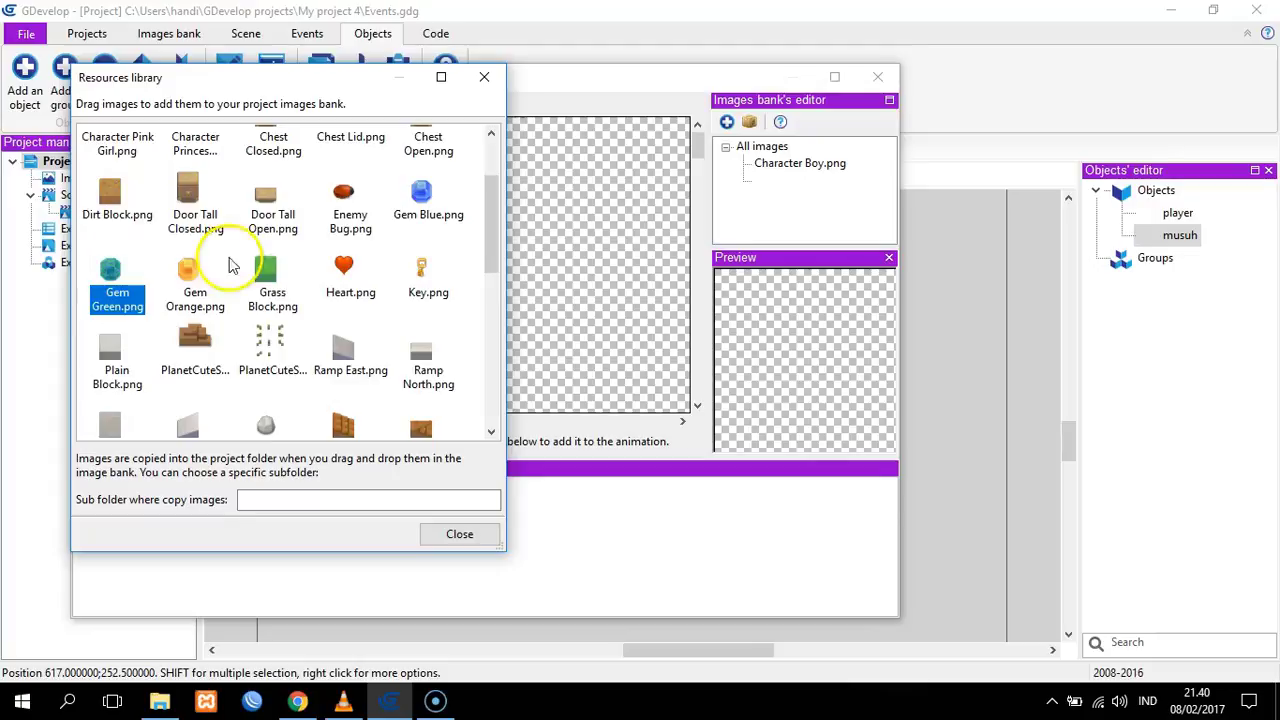
{"action": "left_click", "coordinate": [419, 200]}
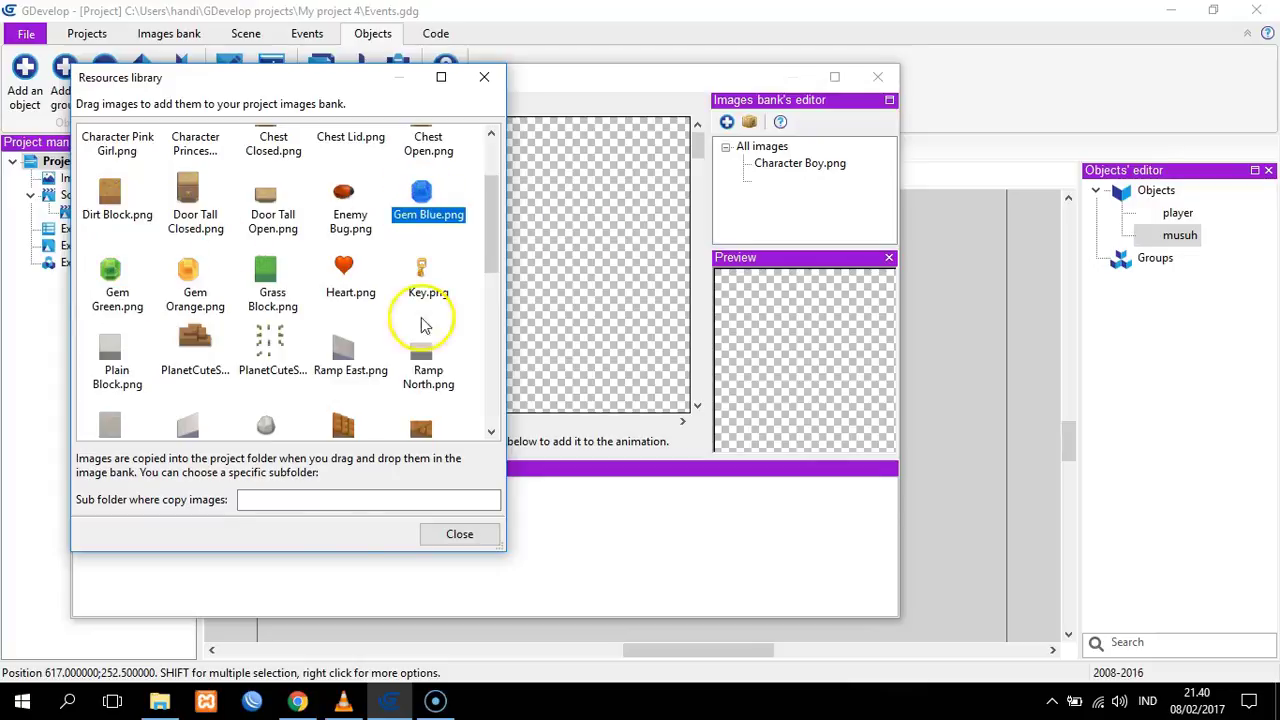
{"action": "left_click_drag", "start_coordinate": [350, 88], "coordinate": [808, 40]}
{"action": "left_click_drag", "start_coordinate": [880, 150], "coordinate": [141, 537]}
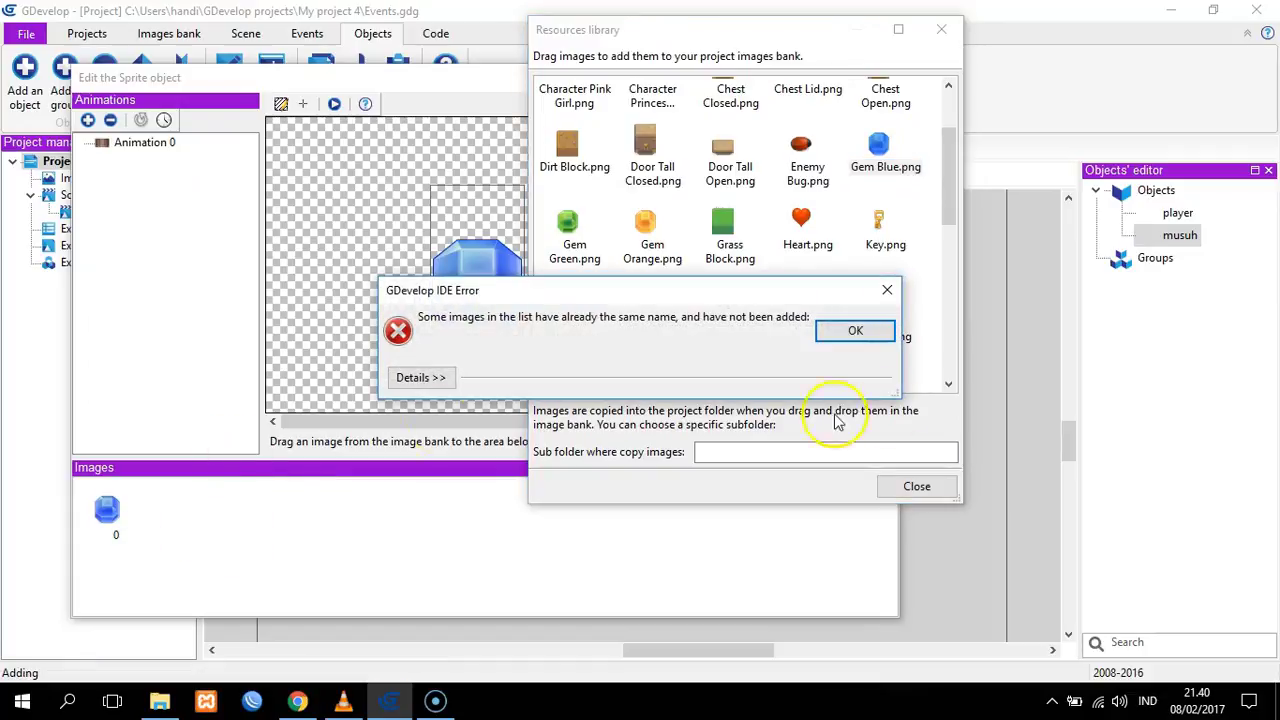
{"action": "left_click", "coordinate": [848, 333]}
{"action": "left_click", "coordinate": [940, 487]}
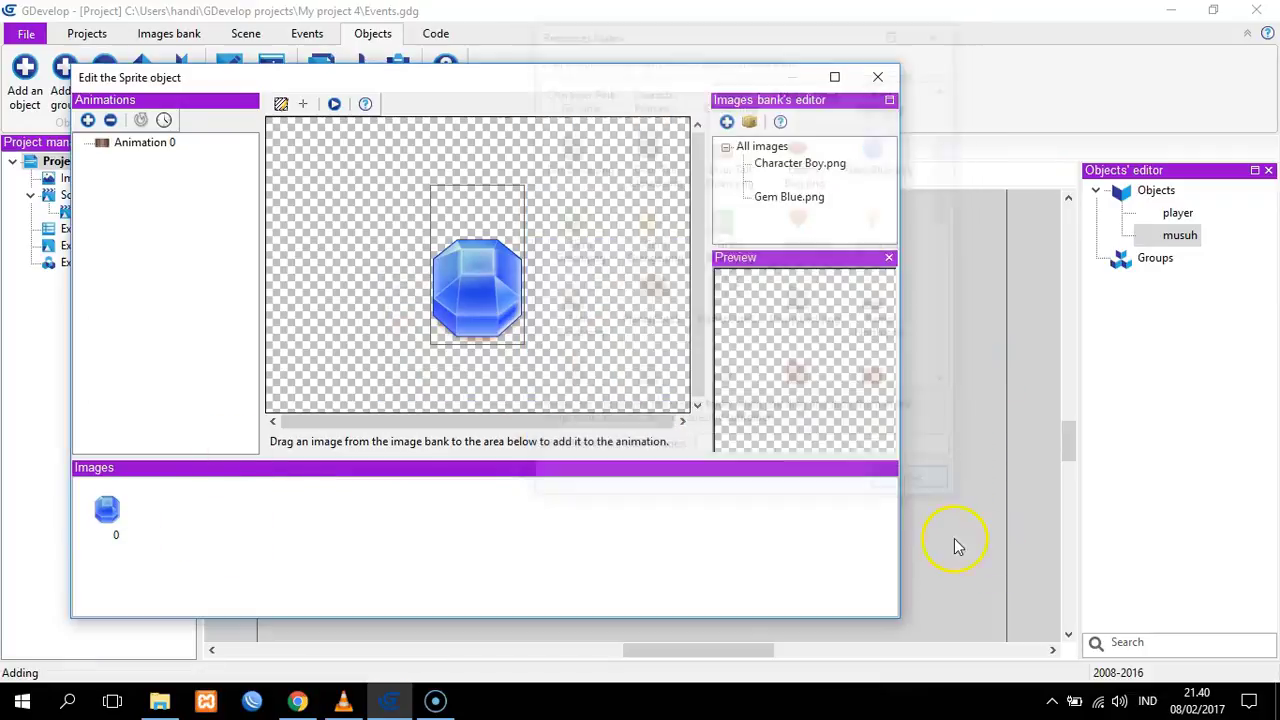
{"action": "left_click", "coordinate": [880, 78]}
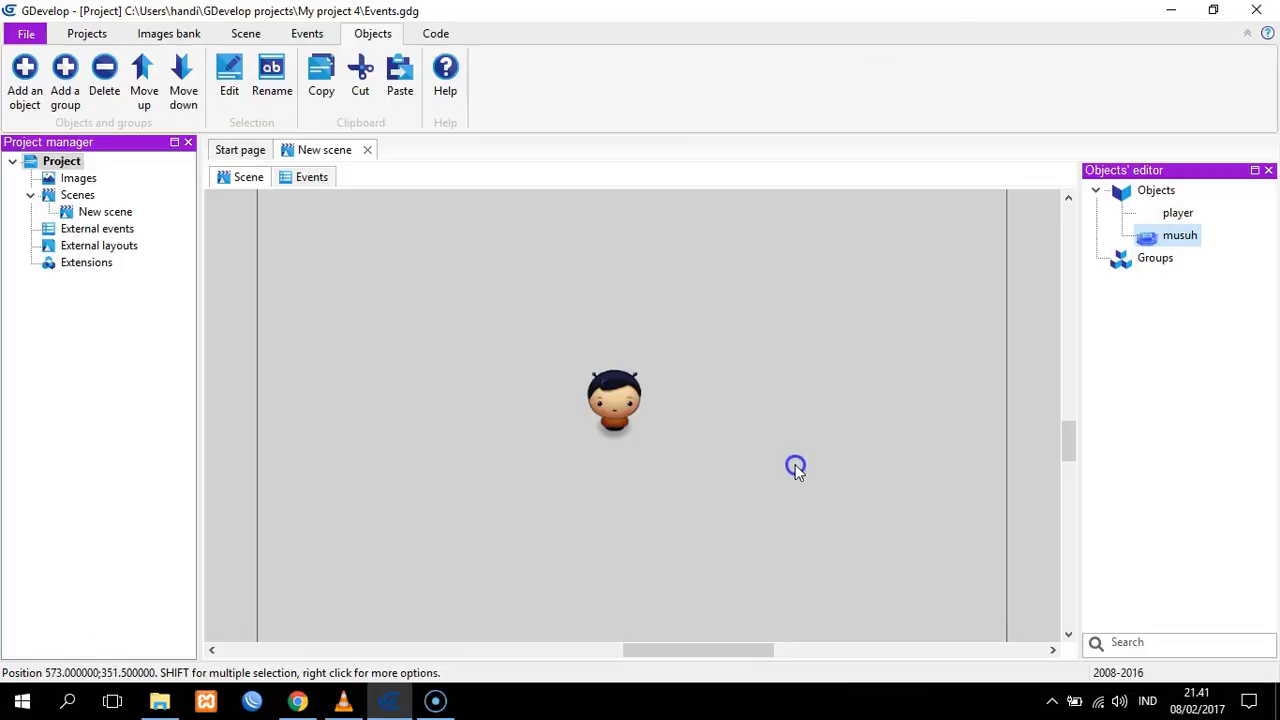
Place a musuh gem in the scene to the lower right of the boy and shrink it well below the boy's size
{"action": "left_click", "coordinate": [1230, 195]}
{"action": "left_click_drag", "start_coordinate": [1145, 238], "coordinate": [772, 440]}
{"action": "left_click", "coordinate": [809, 514]}
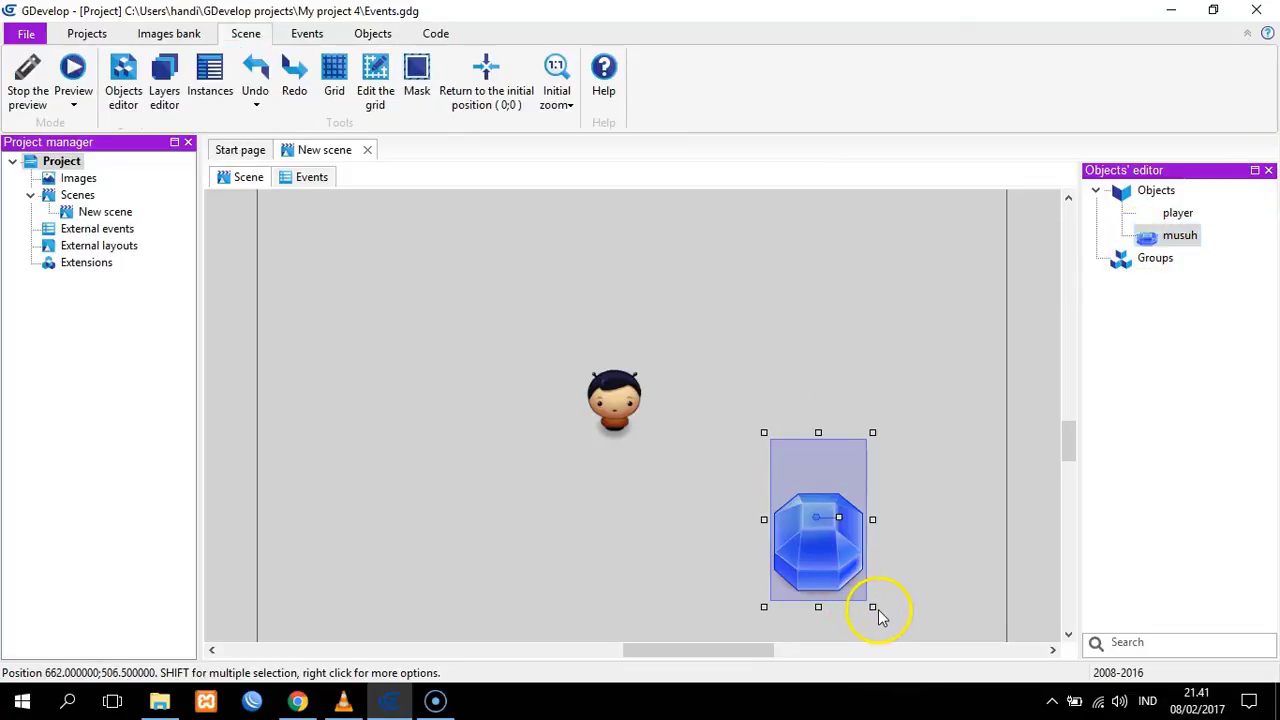
{"action": "left_click_drag", "start_coordinate": [872, 607], "coordinate": [803, 509]}
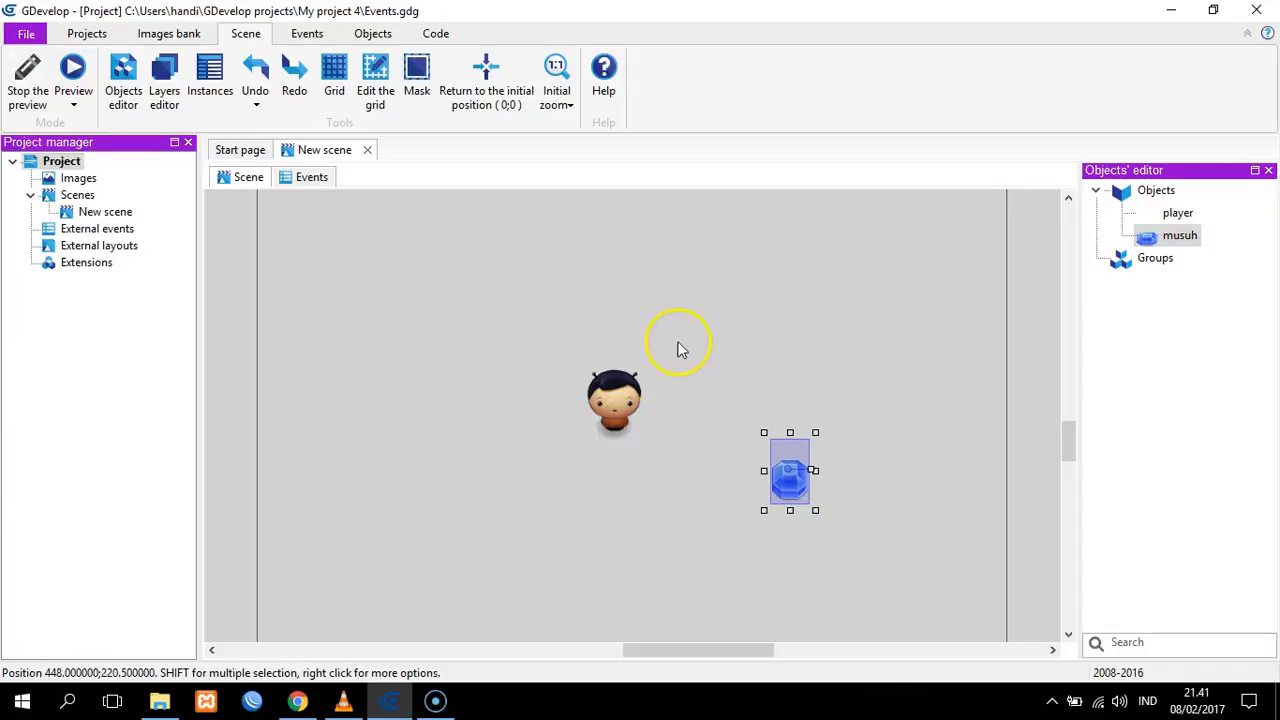
{"action": "left_click", "coordinate": [808, 413]}
{"action": "left_click", "coordinate": [789, 477]}
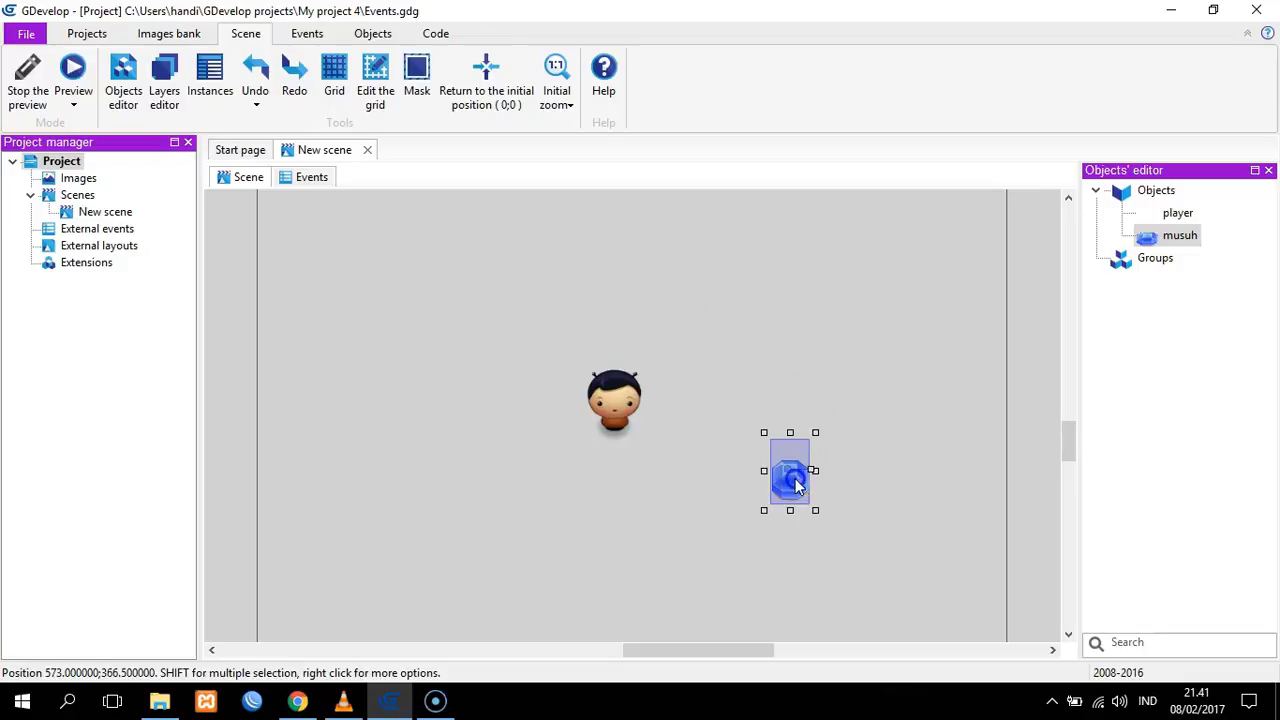
{"action": "left_click_drag", "start_coordinate": [818, 515], "coordinate": [808, 491]}
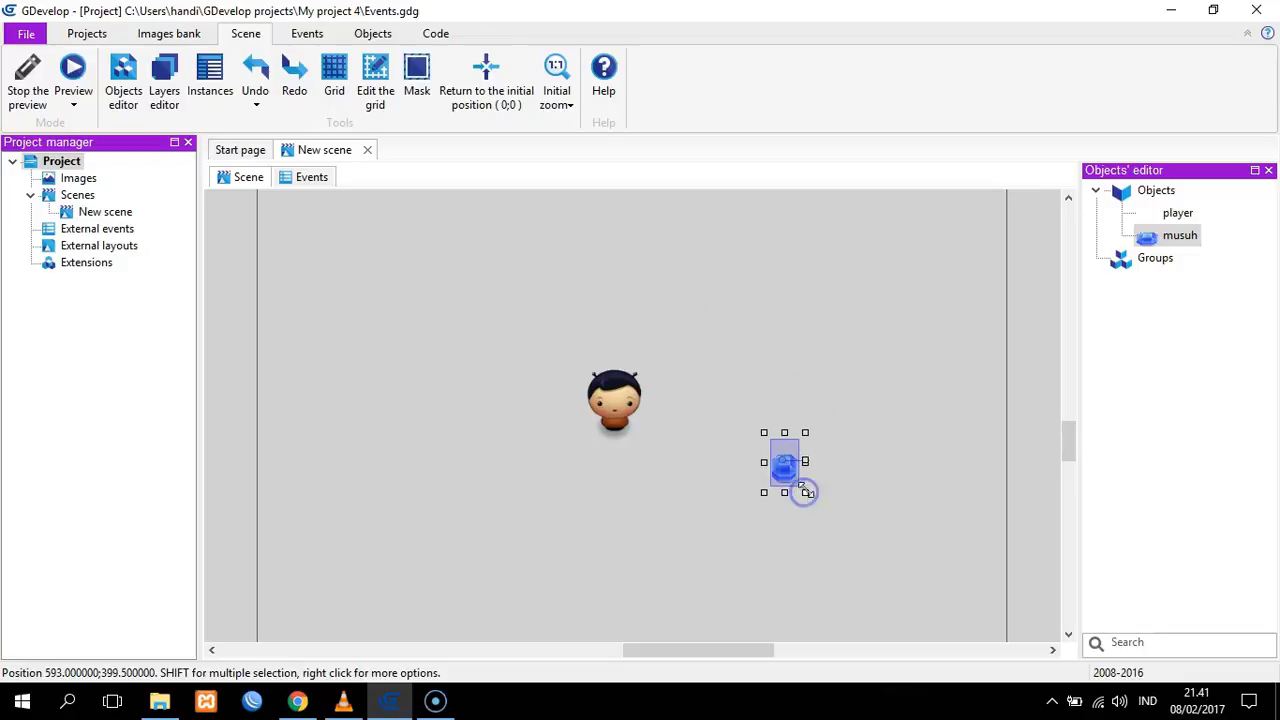
Duplicate the blue gem until eight of them ring the boy, and shift the boy toward the middle of the ring
{"action": "left_click", "coordinate": [613, 412]}
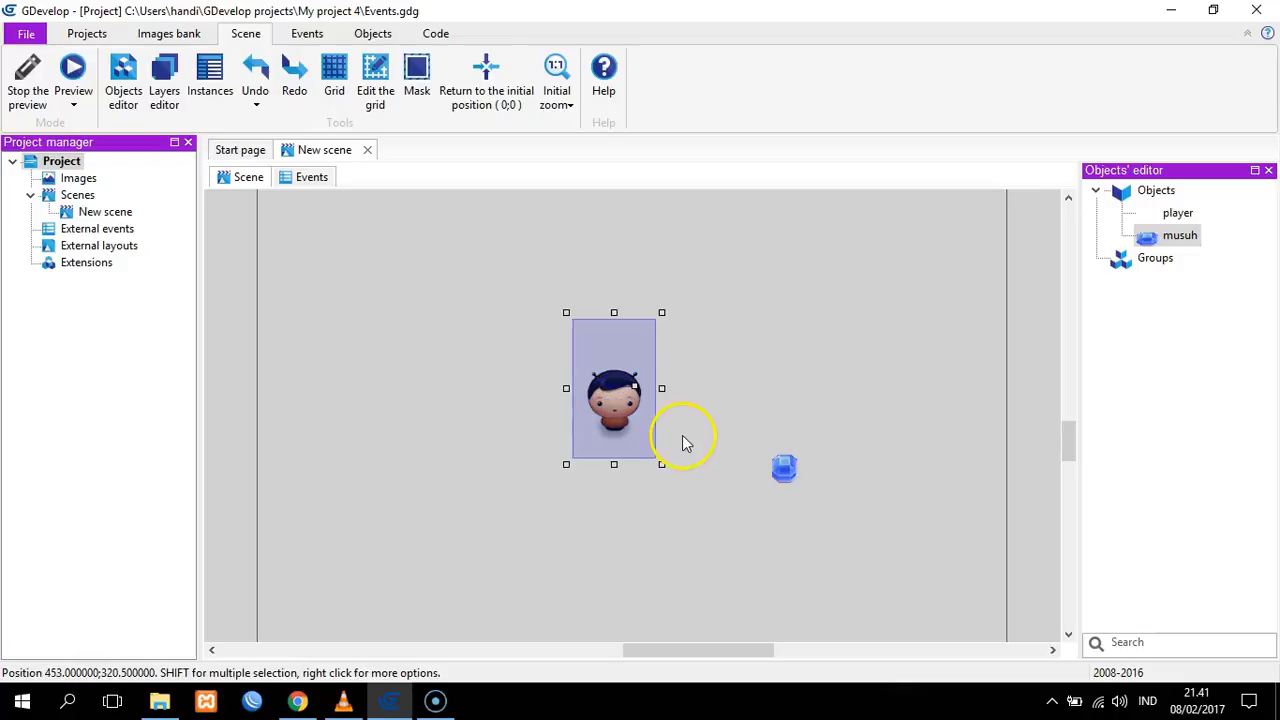
{"action": "left_click", "coordinate": [774, 477]}
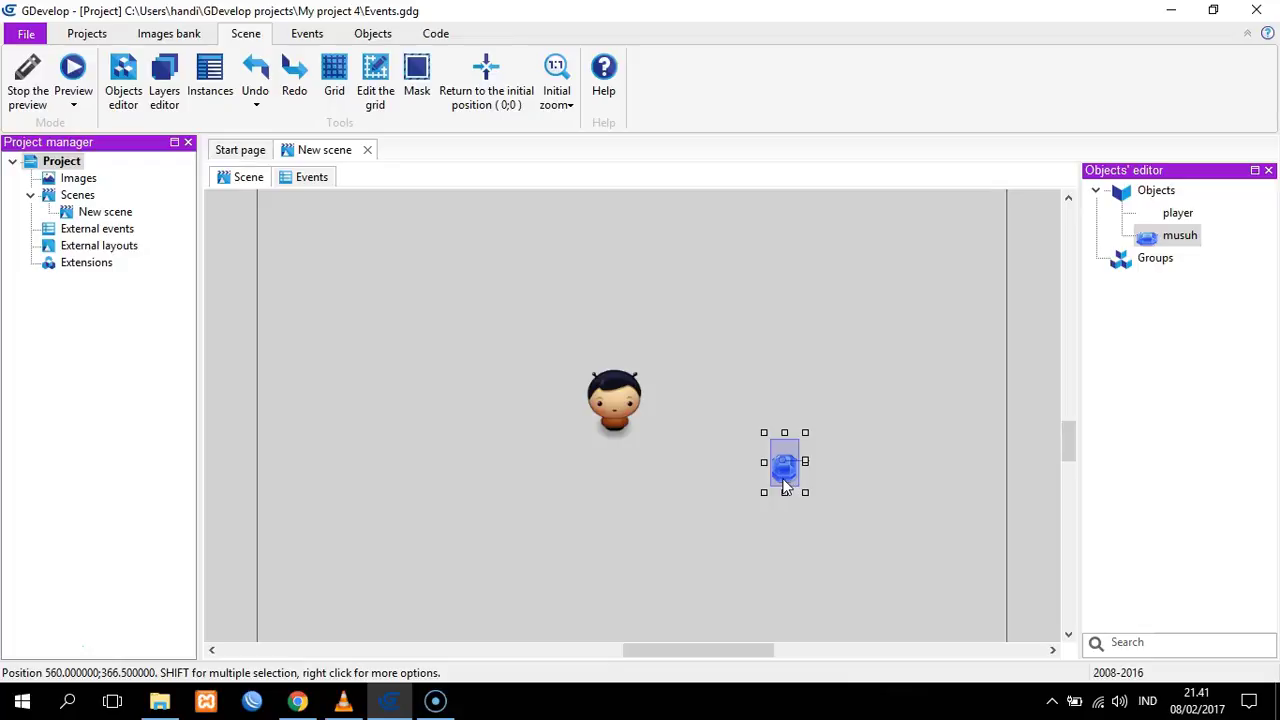
{"action": "left_click_drag", "start_coordinate": [782, 487], "coordinate": [741, 540], "text": "ctrl"}
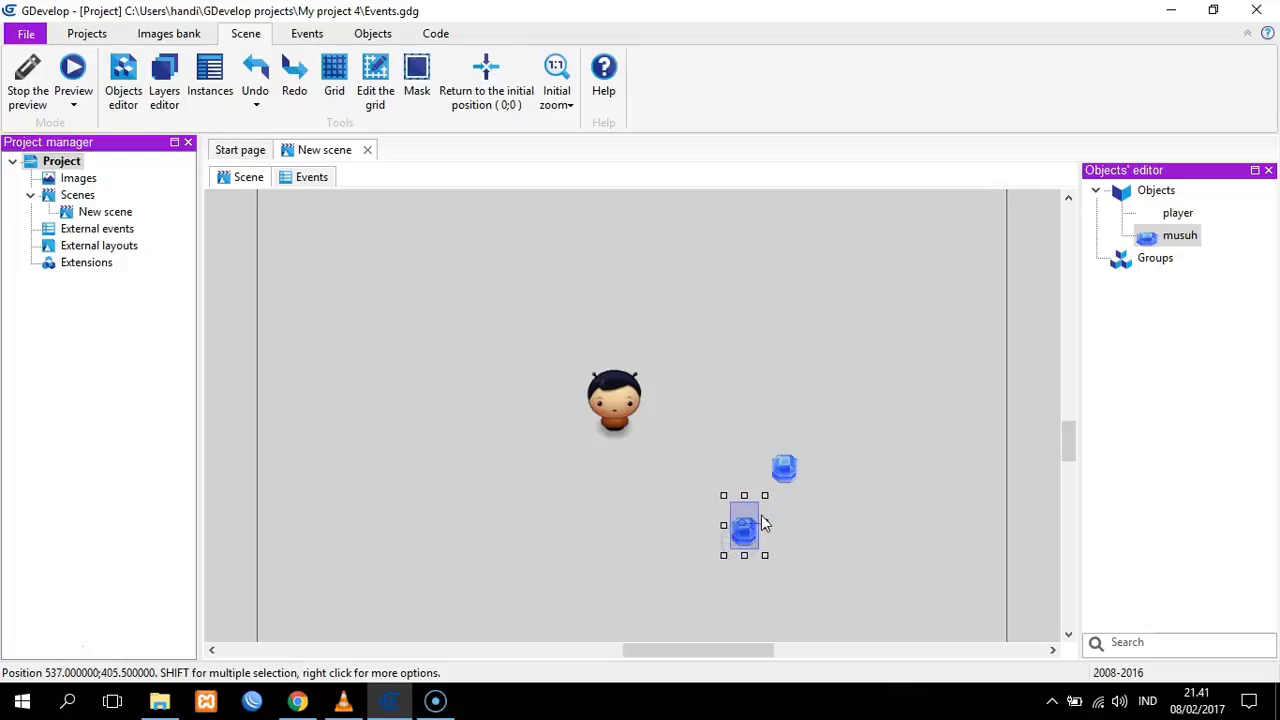
{"action": "left_click", "coordinate": [738, 465]}
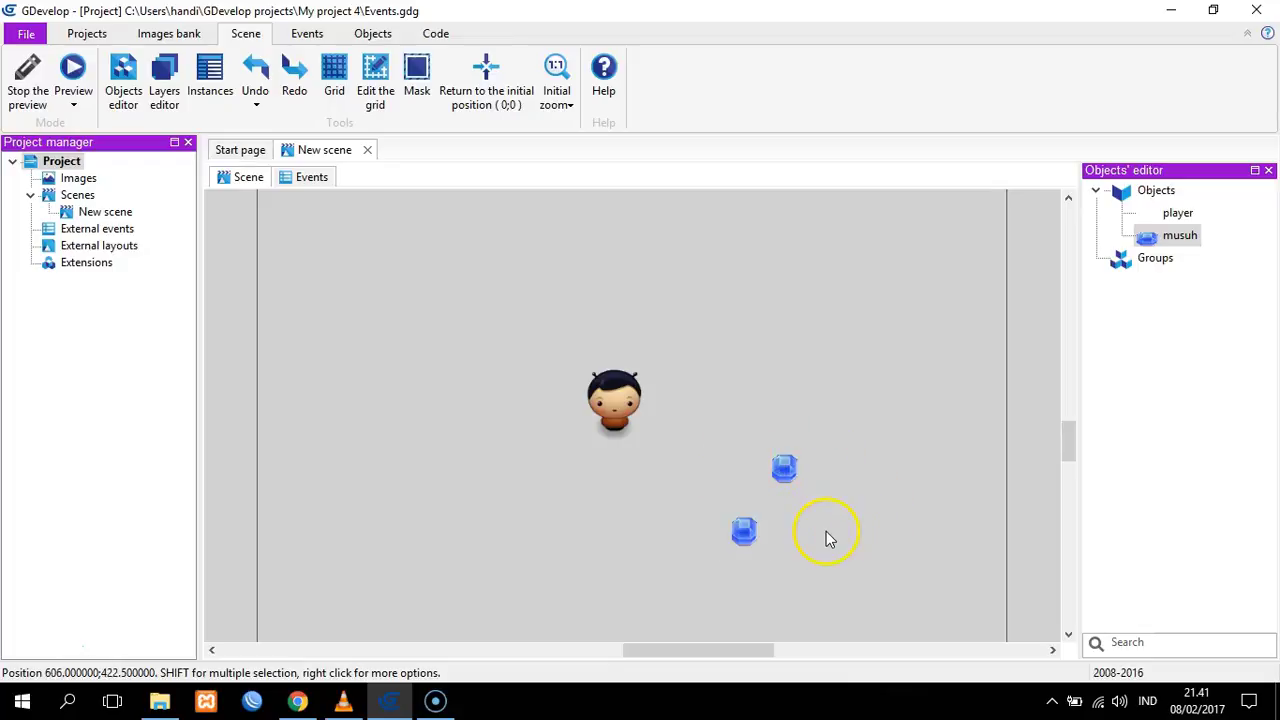
{"action": "left_click", "coordinate": [796, 471]}
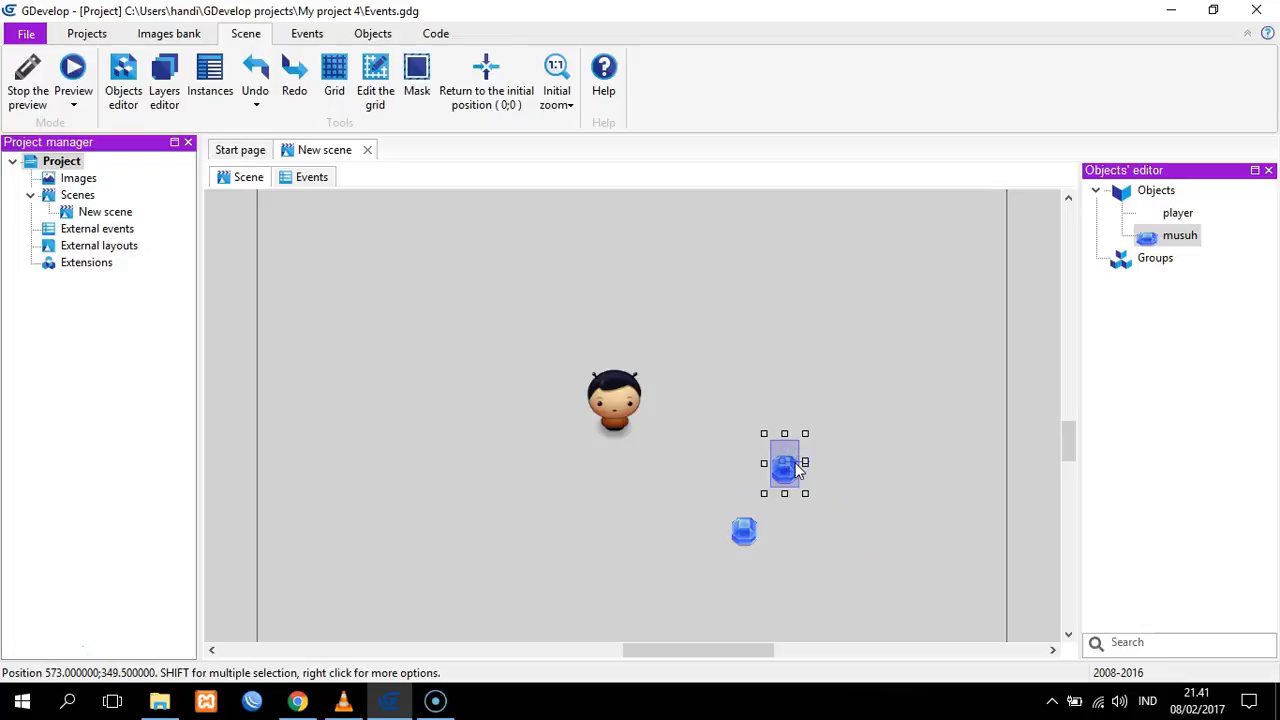
{"action": "left_click", "coordinate": [758, 512]}
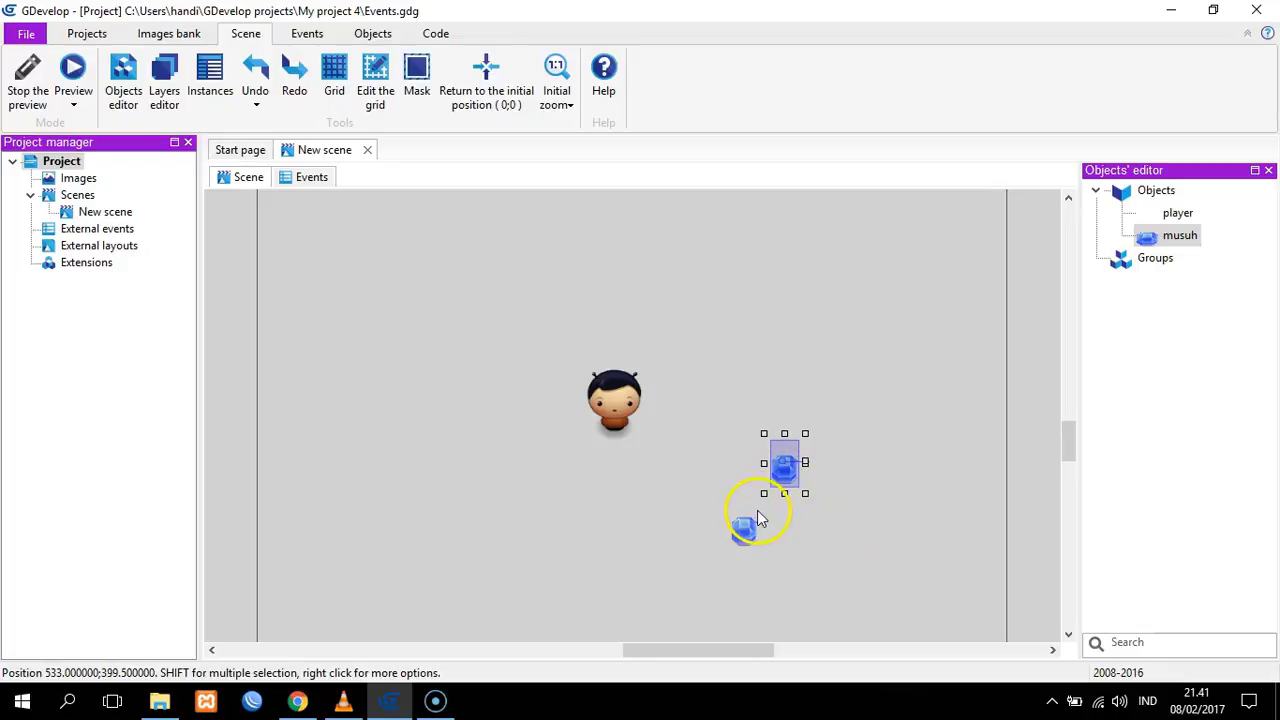
{"action": "left_click_drag", "start_coordinate": [745, 538], "coordinate": [723, 340], "text": "ctrl"}
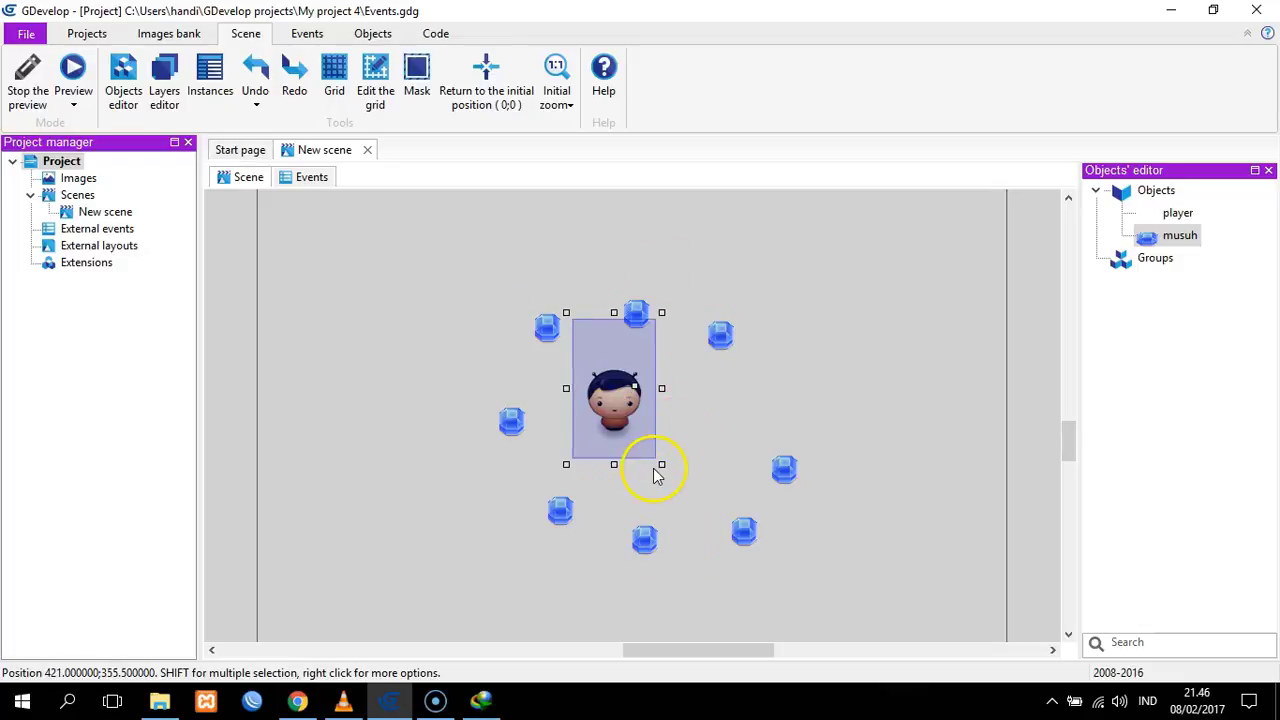
{"action": "left_click_drag", "start_coordinate": [622, 398], "coordinate": [654, 408]}
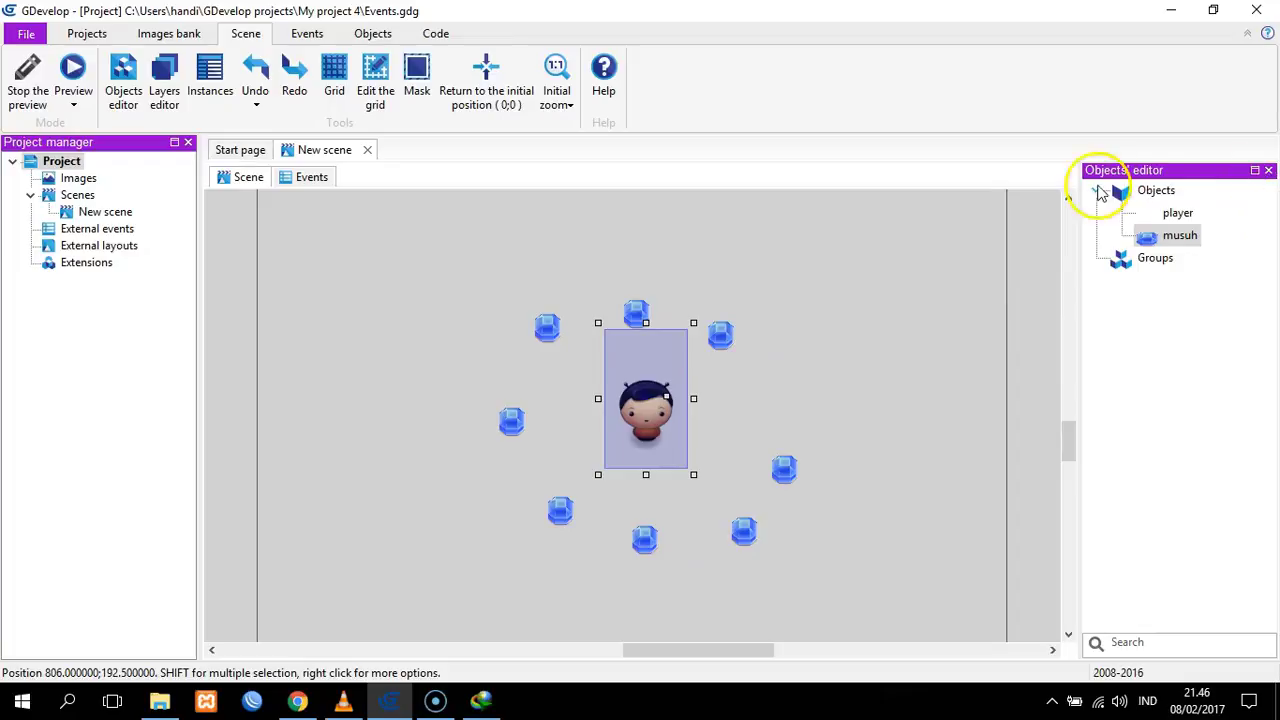
Remove the TopDownMovement behavior from the player in its instance properties
{"action": "left_click", "coordinate": [1178, 213]}
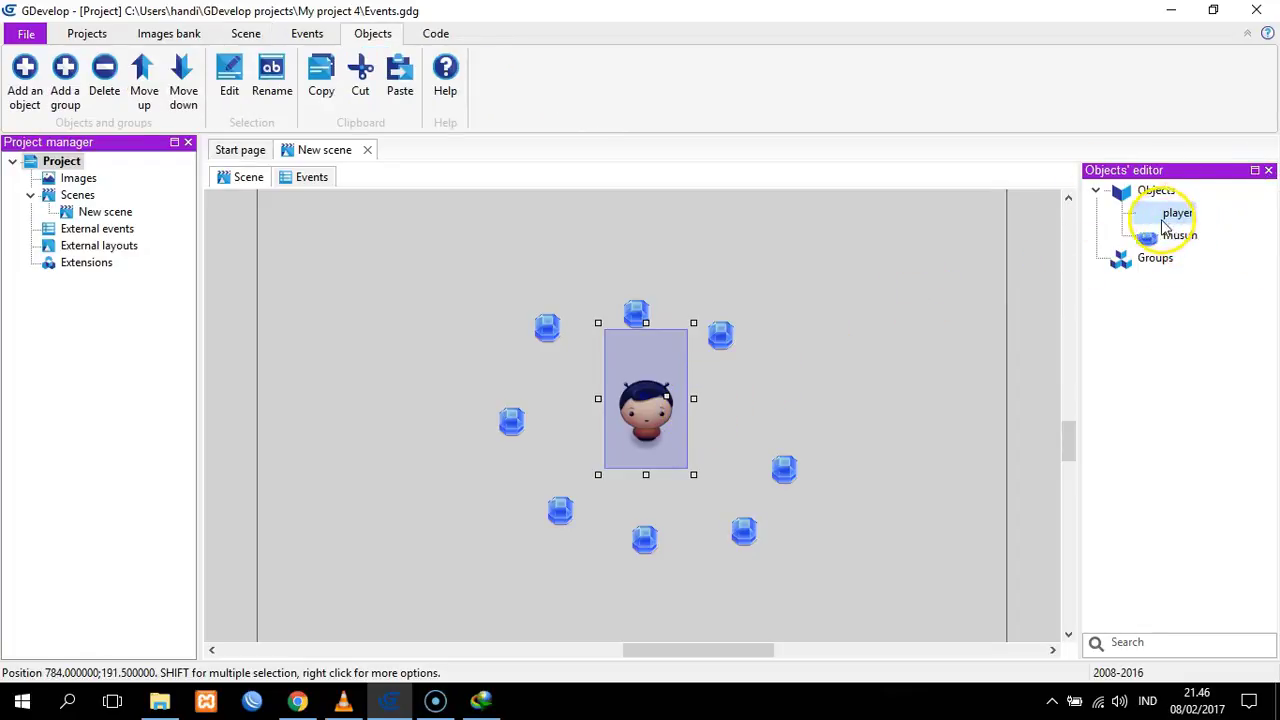
{"action": "double_click", "coordinate": [675, 410]}
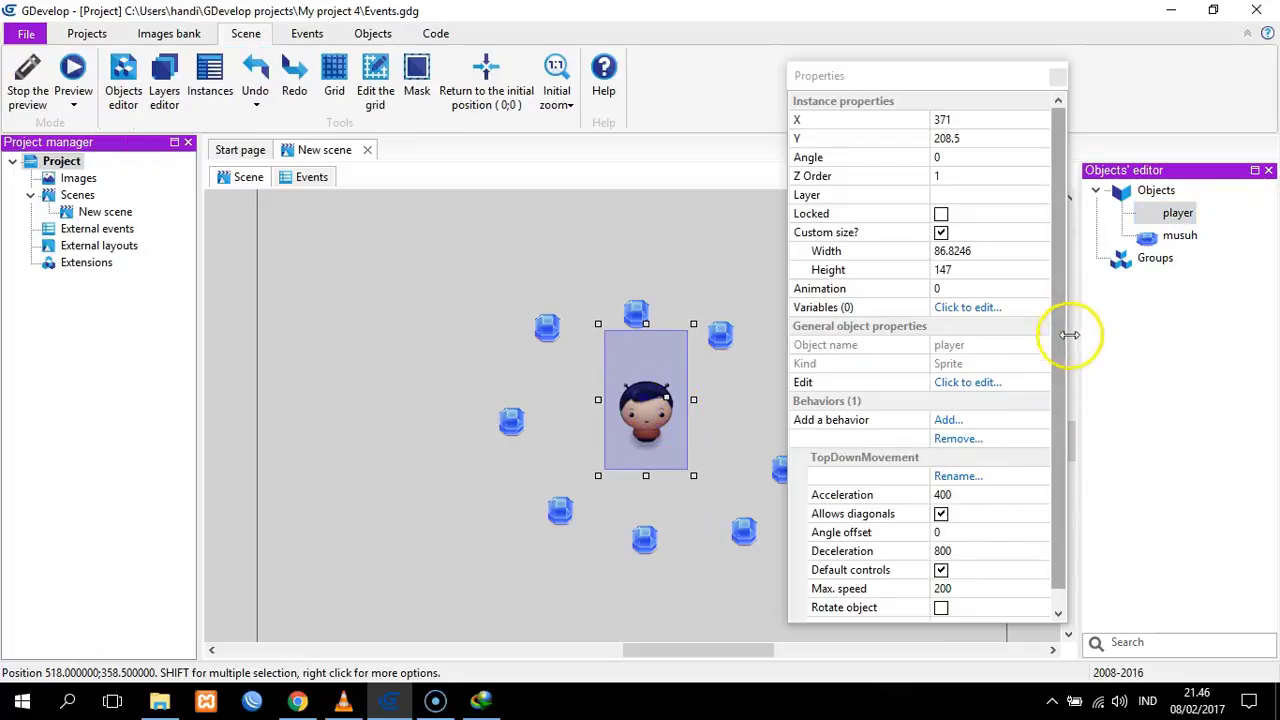
{"action": "left_click", "coordinate": [958, 438]}
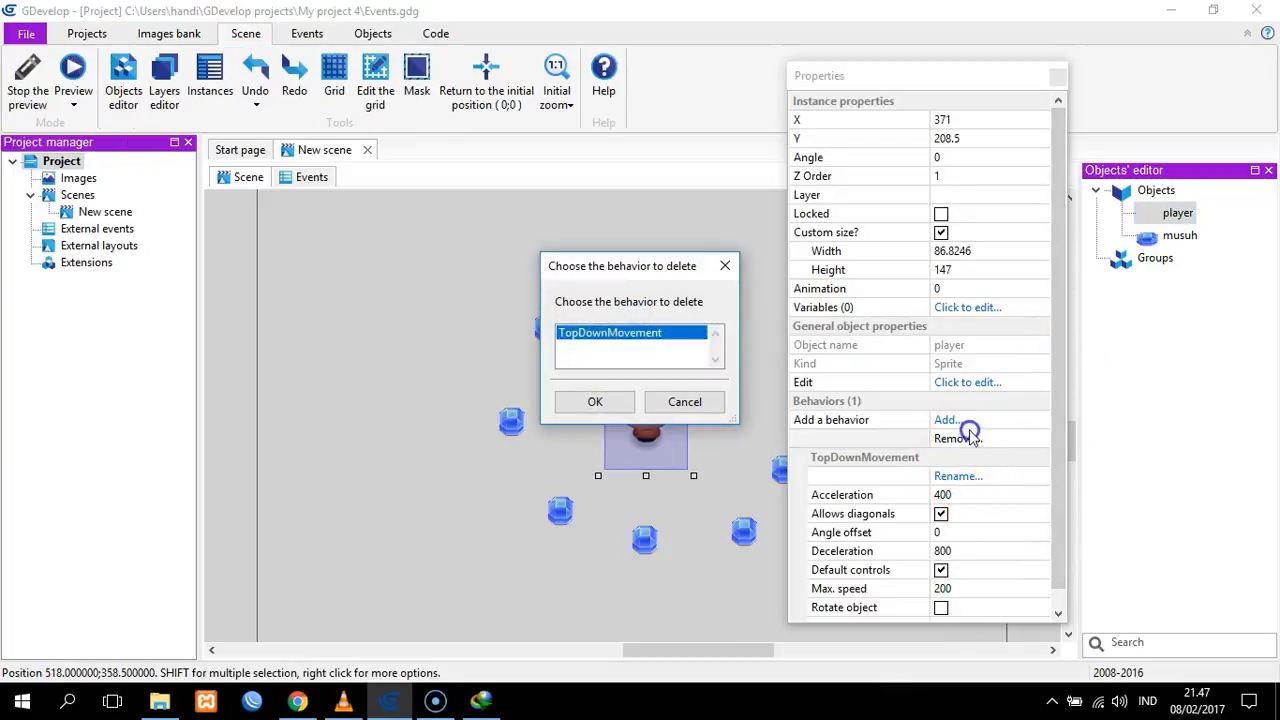
{"action": "left_click", "coordinate": [597, 400]}
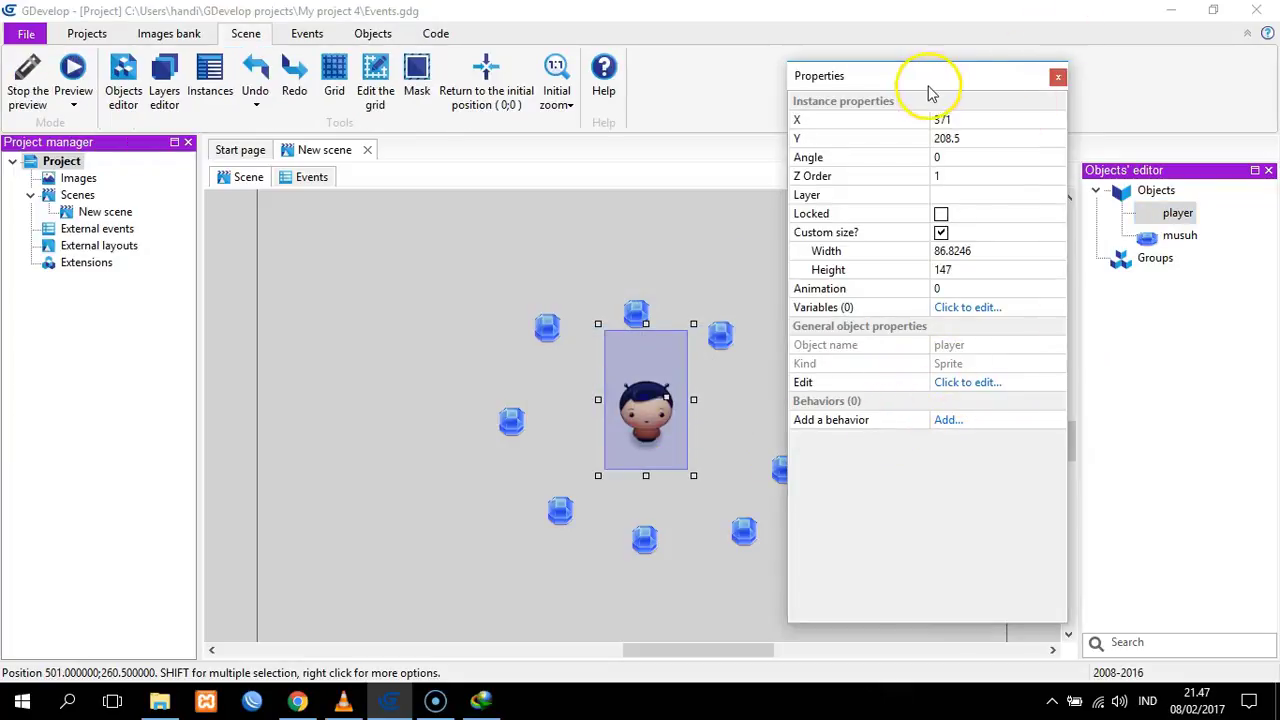
{"action": "left_click_drag", "start_coordinate": [922, 82], "coordinate": [358, 66]}
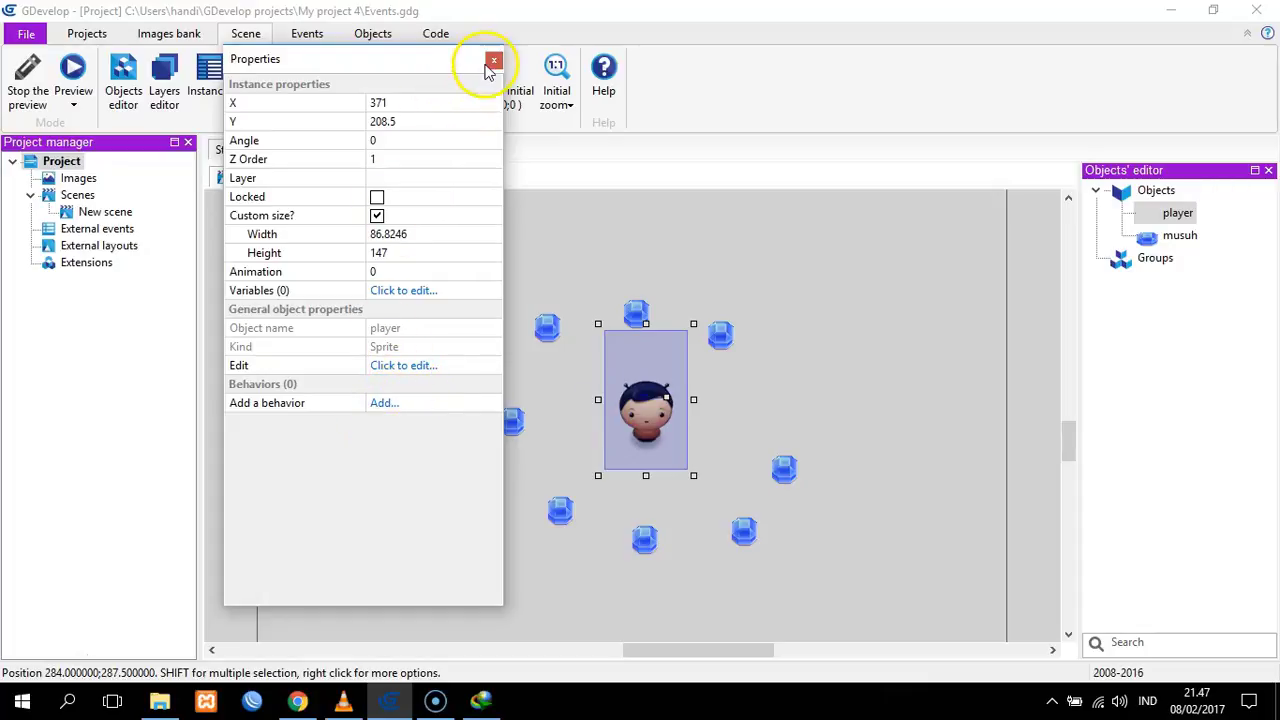
Add the Top-down movement (4 or 8 directions) behavior to the player and close its properties
{"action": "key", "text": "alt+Tab"}
{"action": "left_click", "coordinate": [391, 700]}
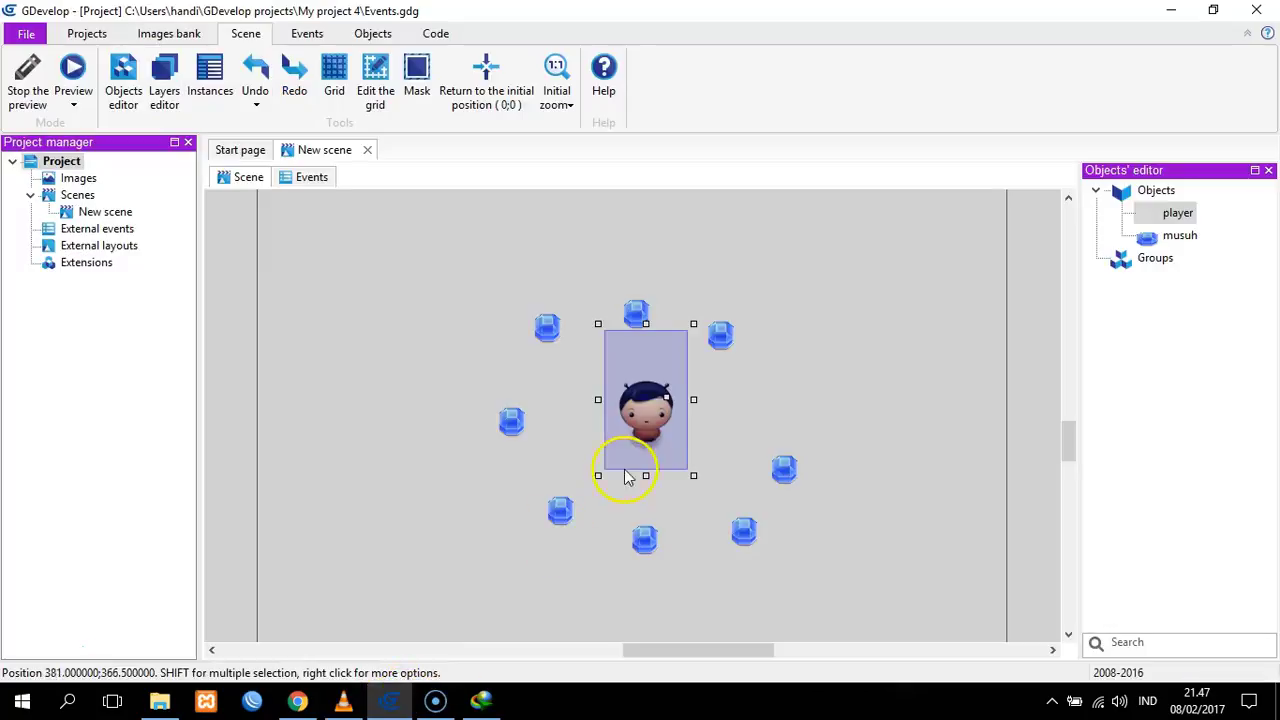
{"action": "double_click", "coordinate": [655, 418]}
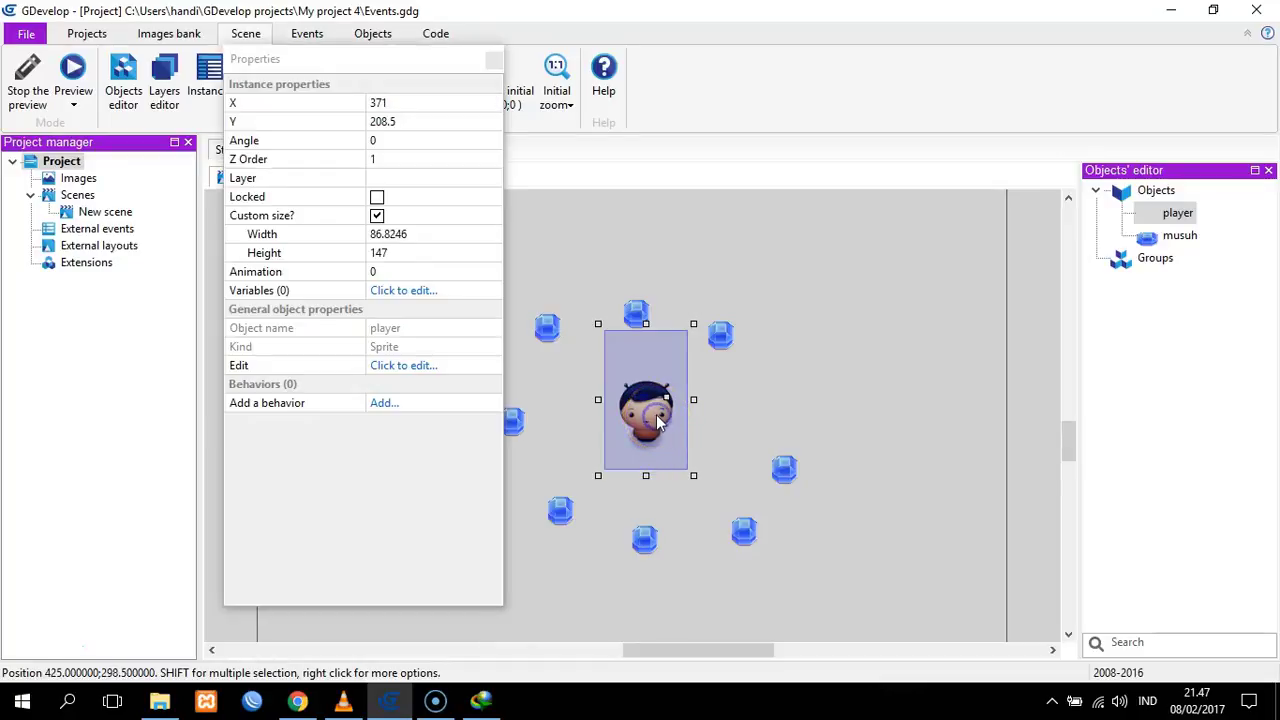
{"action": "left_click", "coordinate": [385, 402]}
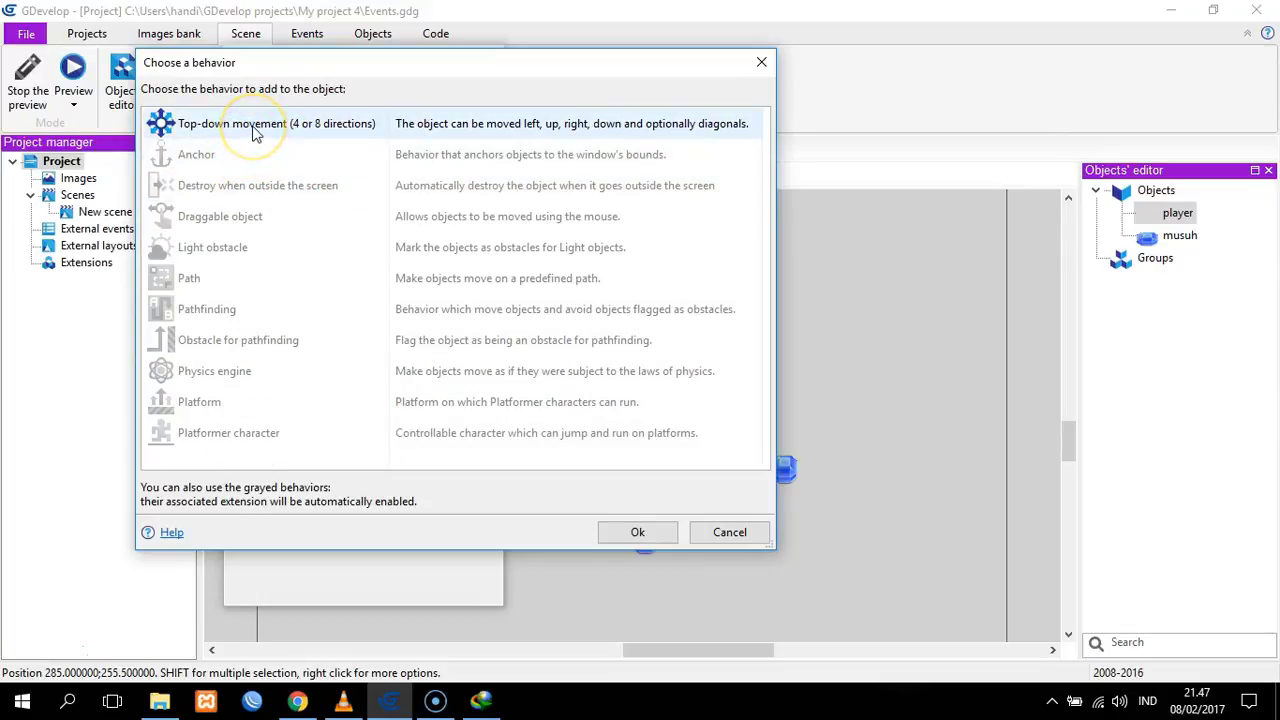
{"action": "double_click", "coordinate": [252, 127]}
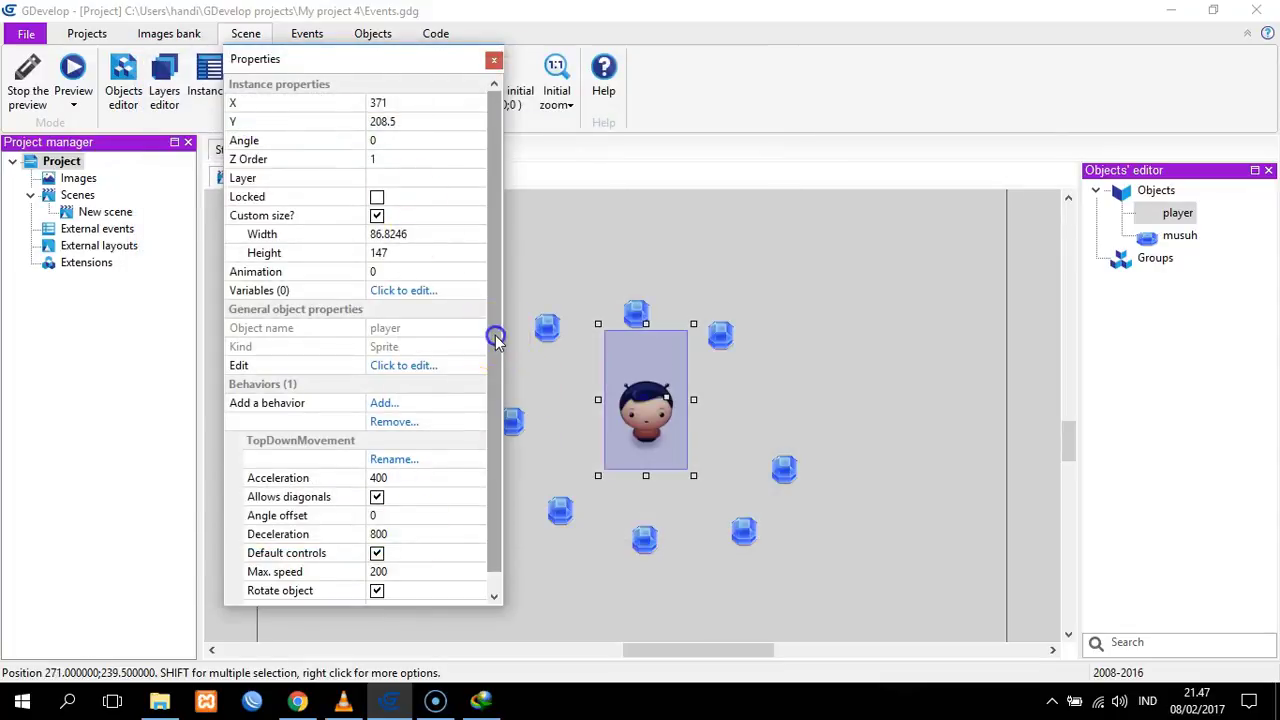
{"action": "left_click_drag", "start_coordinate": [496, 340], "coordinate": [494, 467]}
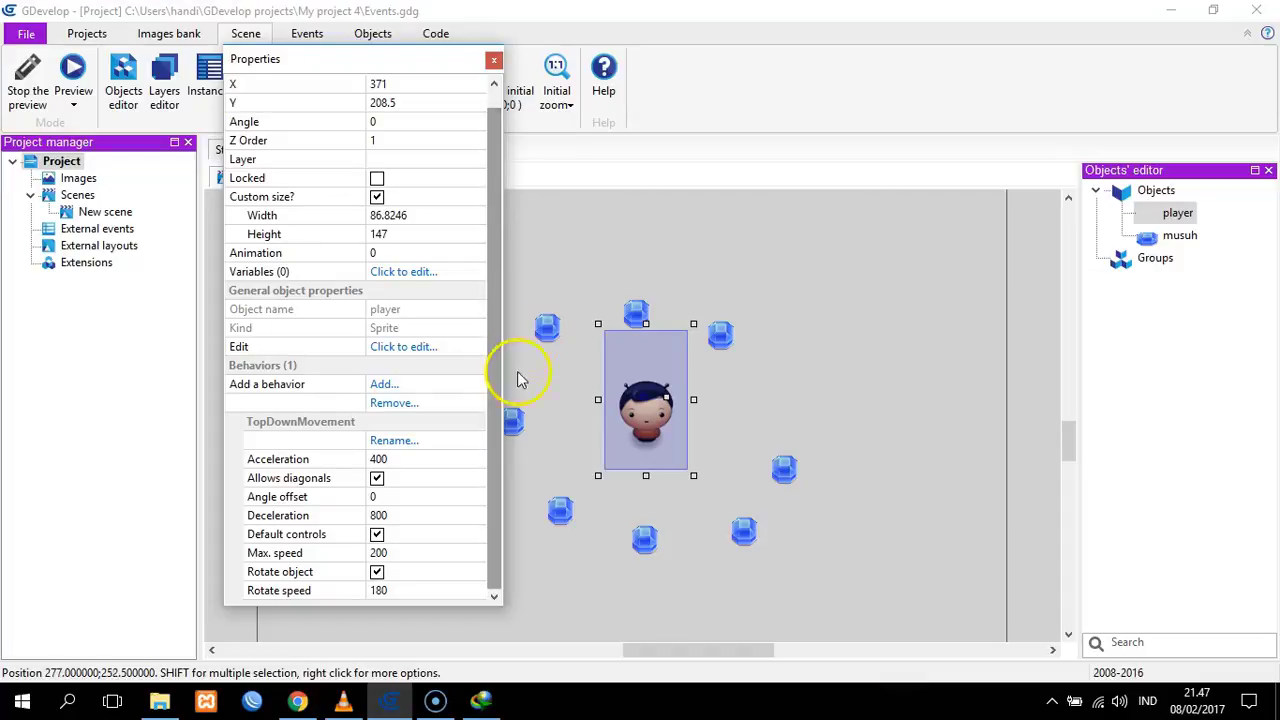
{"action": "left_click", "coordinate": [494, 62]}
{"action": "key", "text": "alt+Tab"}
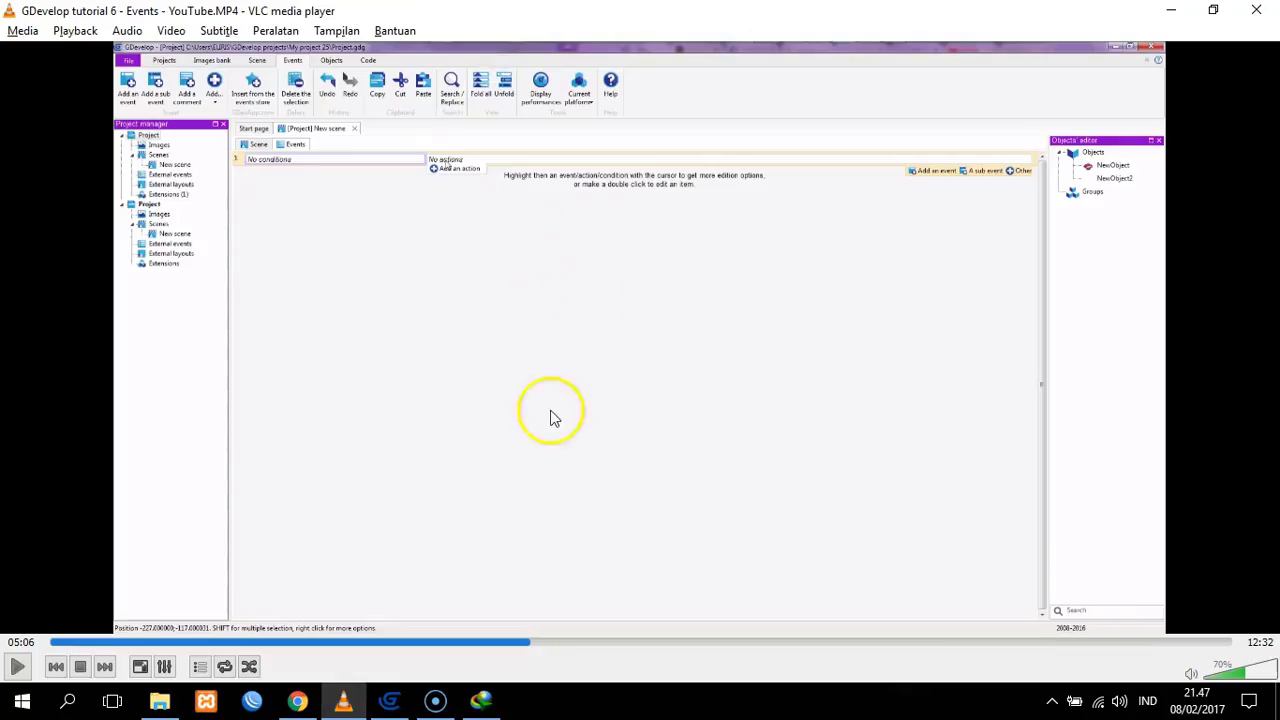
{"action": "left_click", "coordinate": [389, 700]}
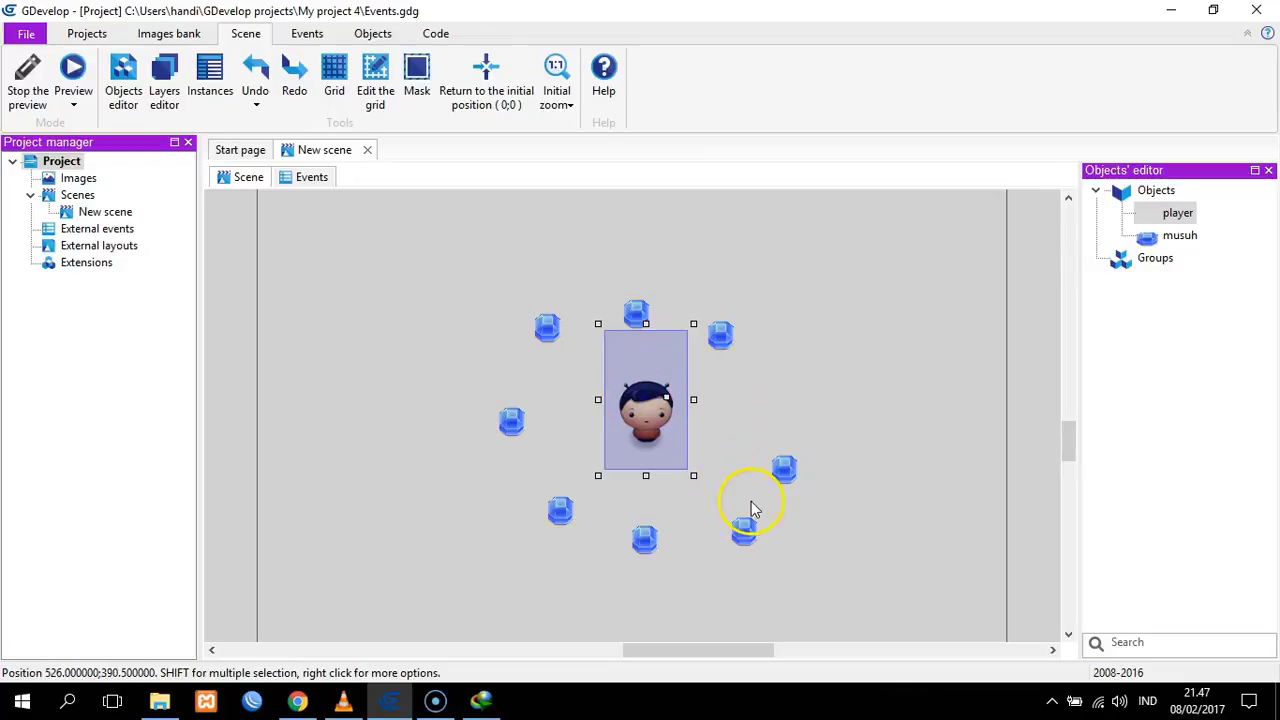
Start a condition for the scene's empty first event, search for "coll" and choose the sprite condition Collision (Pixel perfect)
{"action": "left_click", "coordinate": [305, 178]}
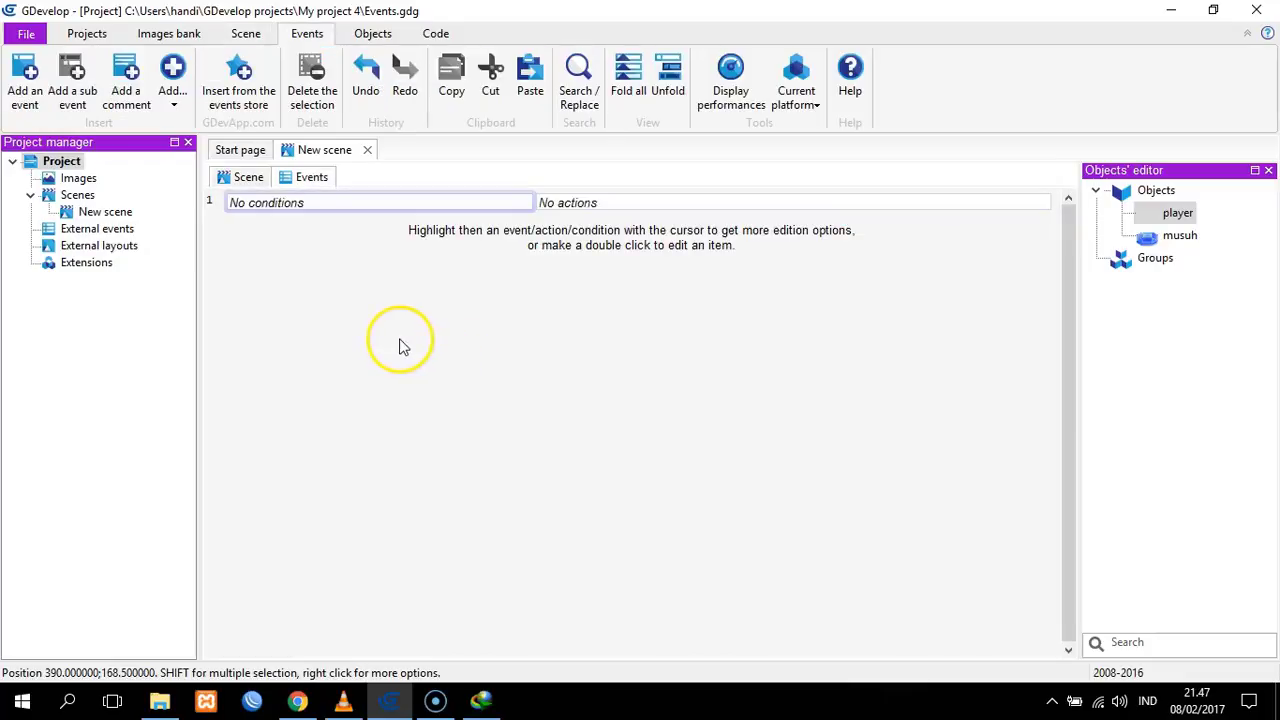
{"action": "mouse_move", "coordinate": [371, 217]}
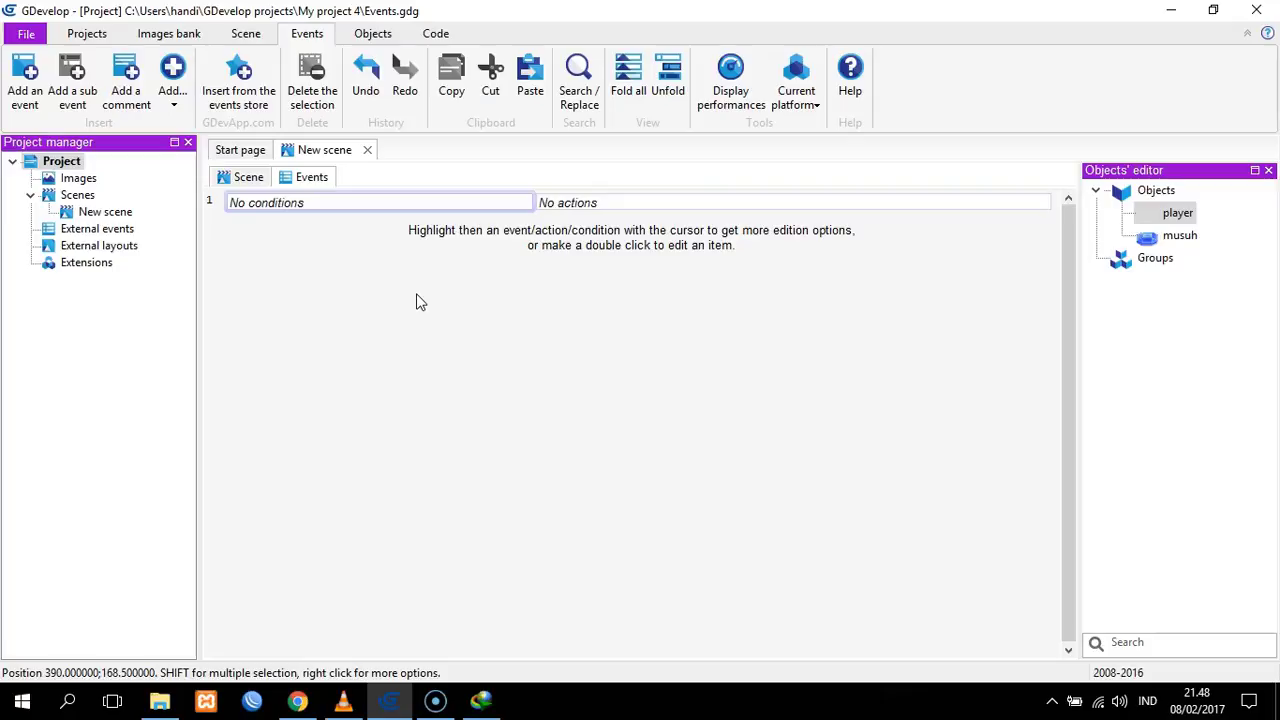
{"action": "mouse_move", "coordinate": [283, 215]}
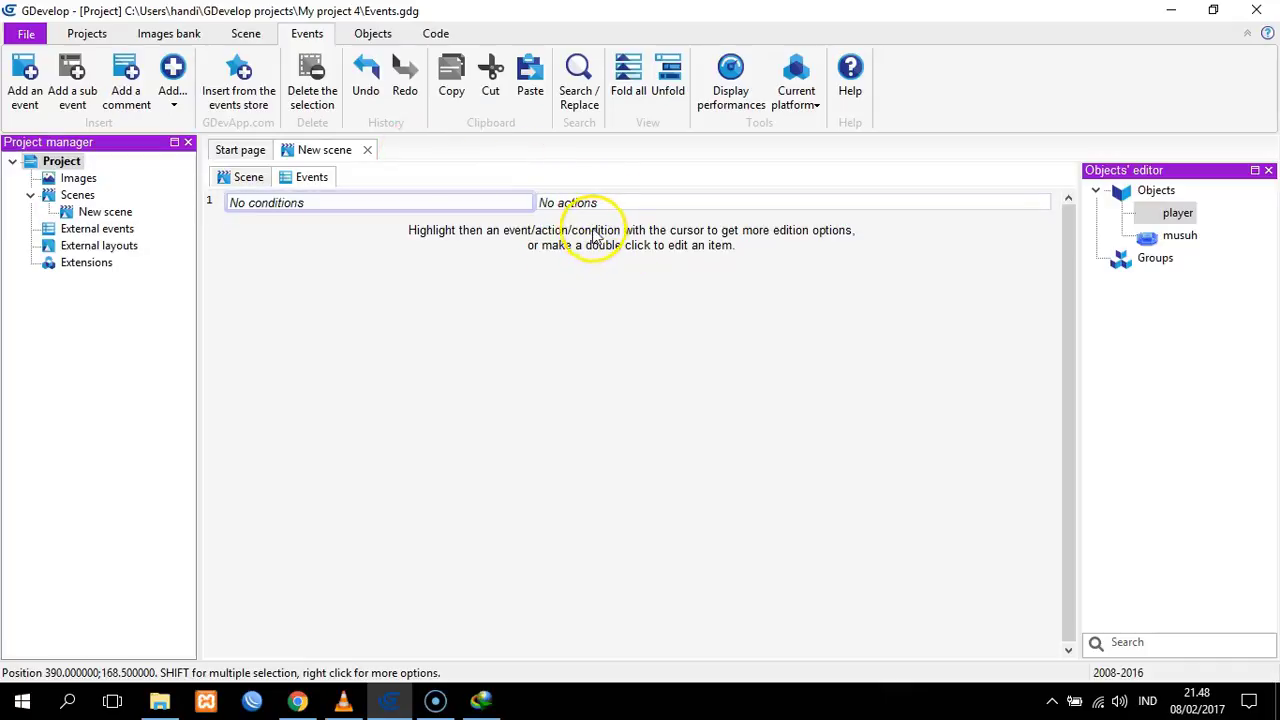
{"action": "left_click", "coordinate": [280, 218]}
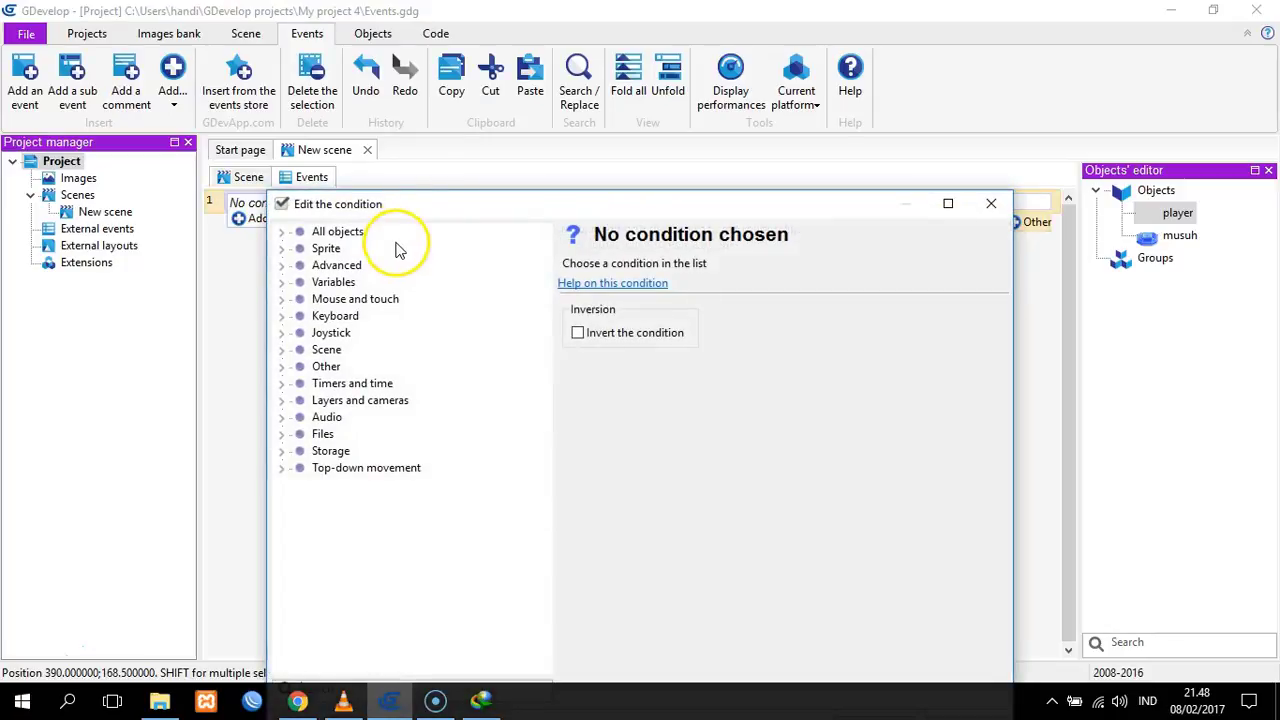
{"action": "left_click_drag", "start_coordinate": [447, 215], "coordinate": [470, 89]}
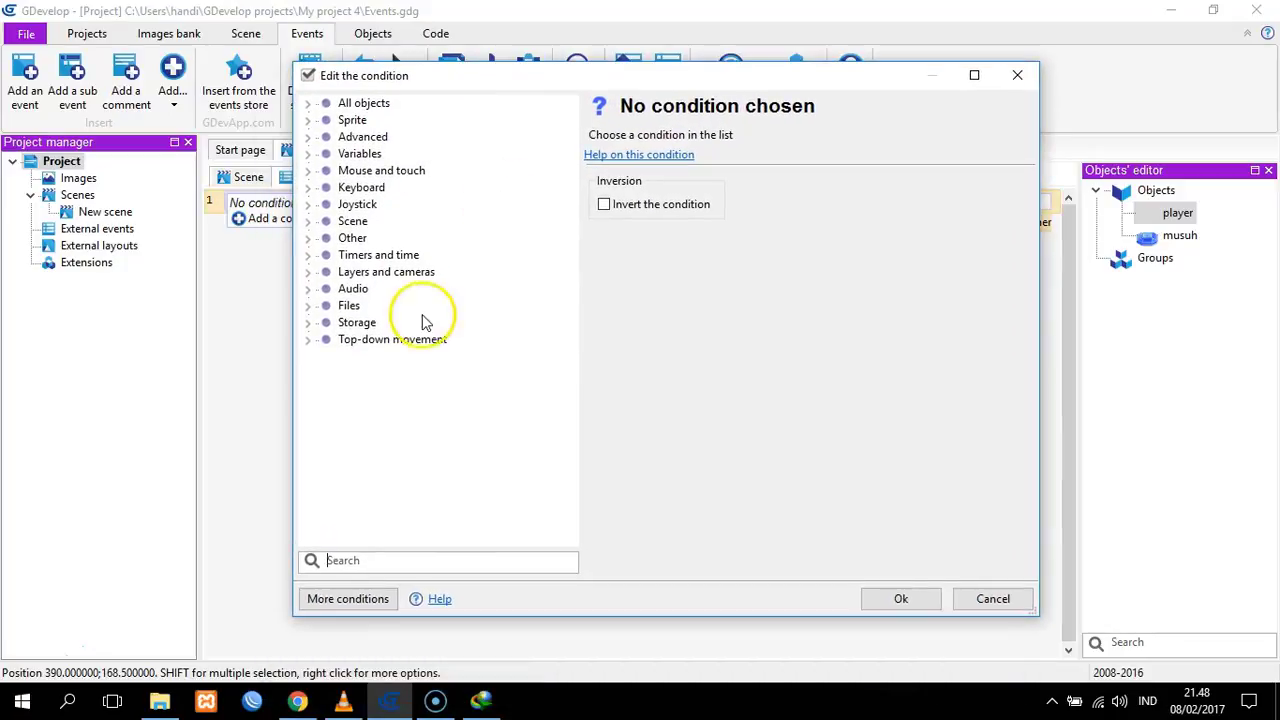
{"action": "left_click", "coordinate": [366, 561]}
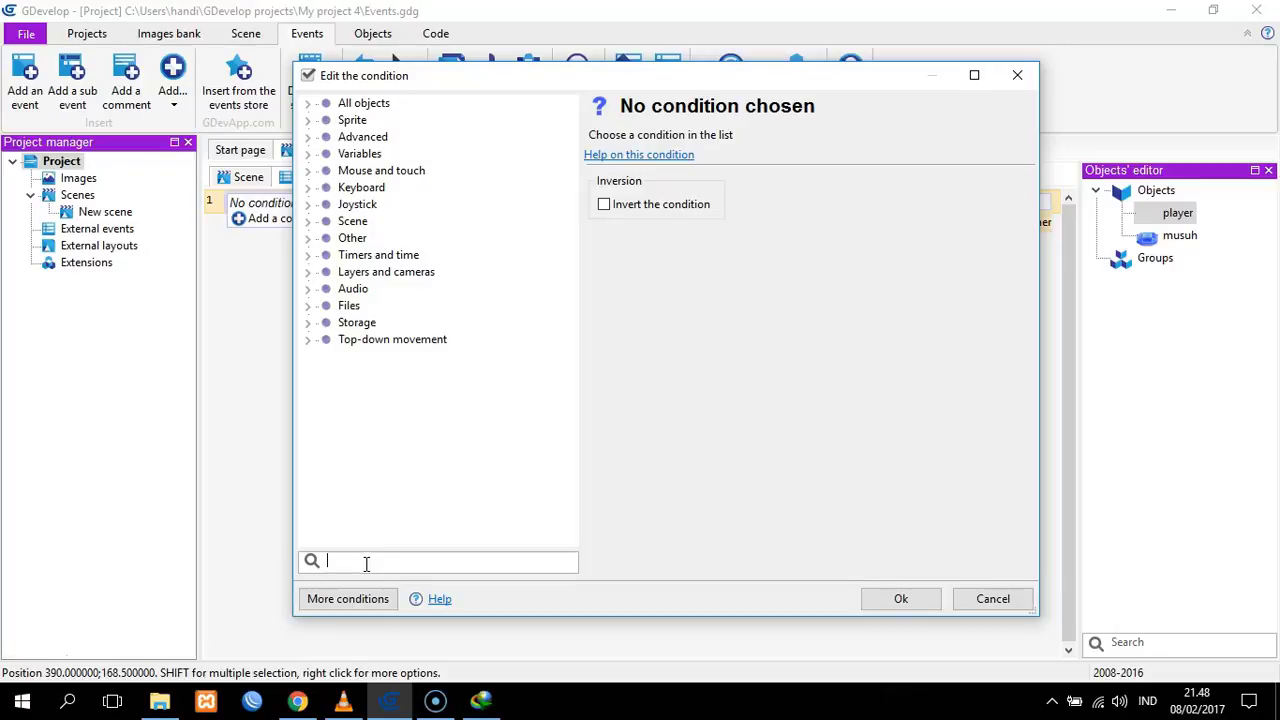
{"action": "type", "text": "coll"}
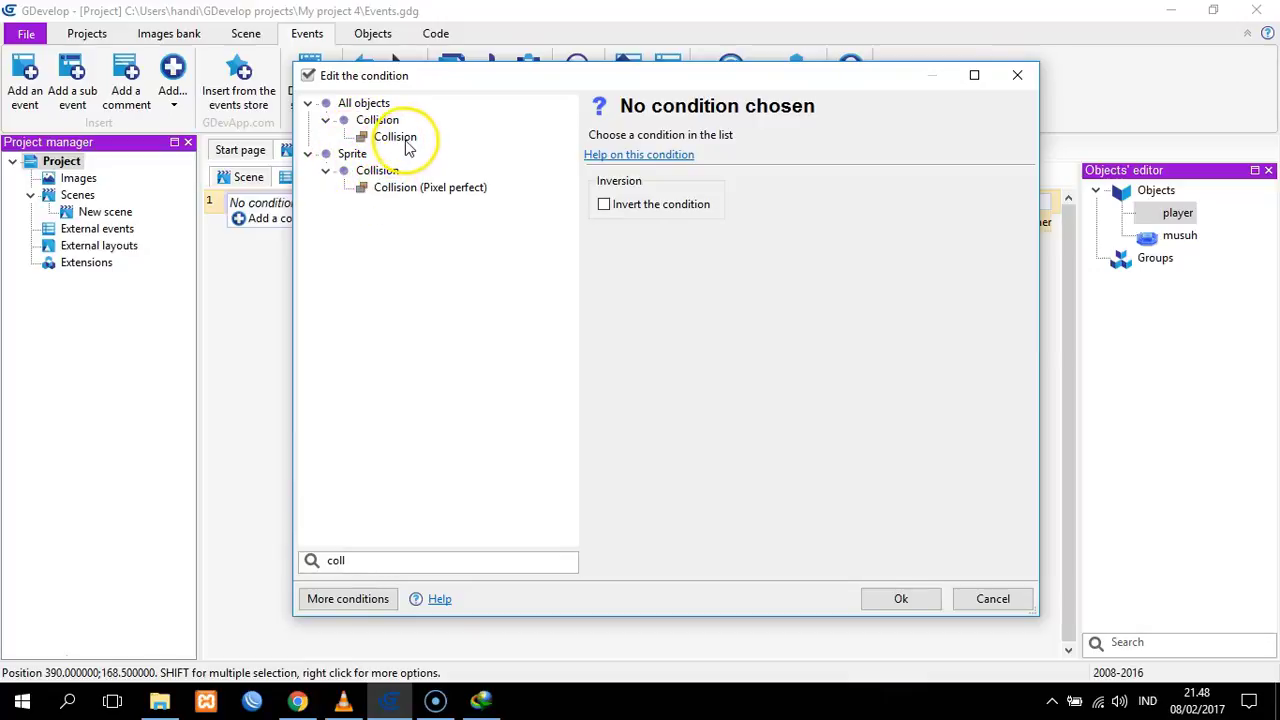
{"action": "left_click", "coordinate": [423, 190]}
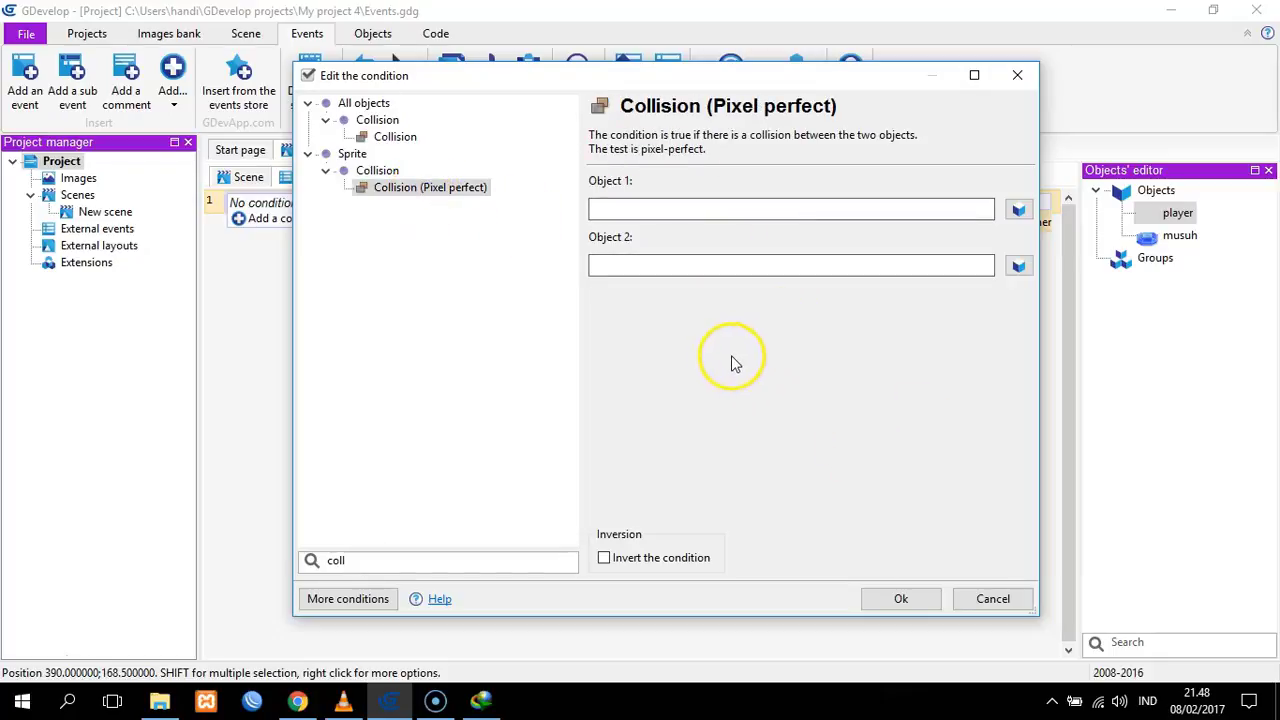
Set the collision condition's Object 1 to player and Object 2 to musuh, and add it to the event
{"action": "left_click", "coordinate": [675, 207]}
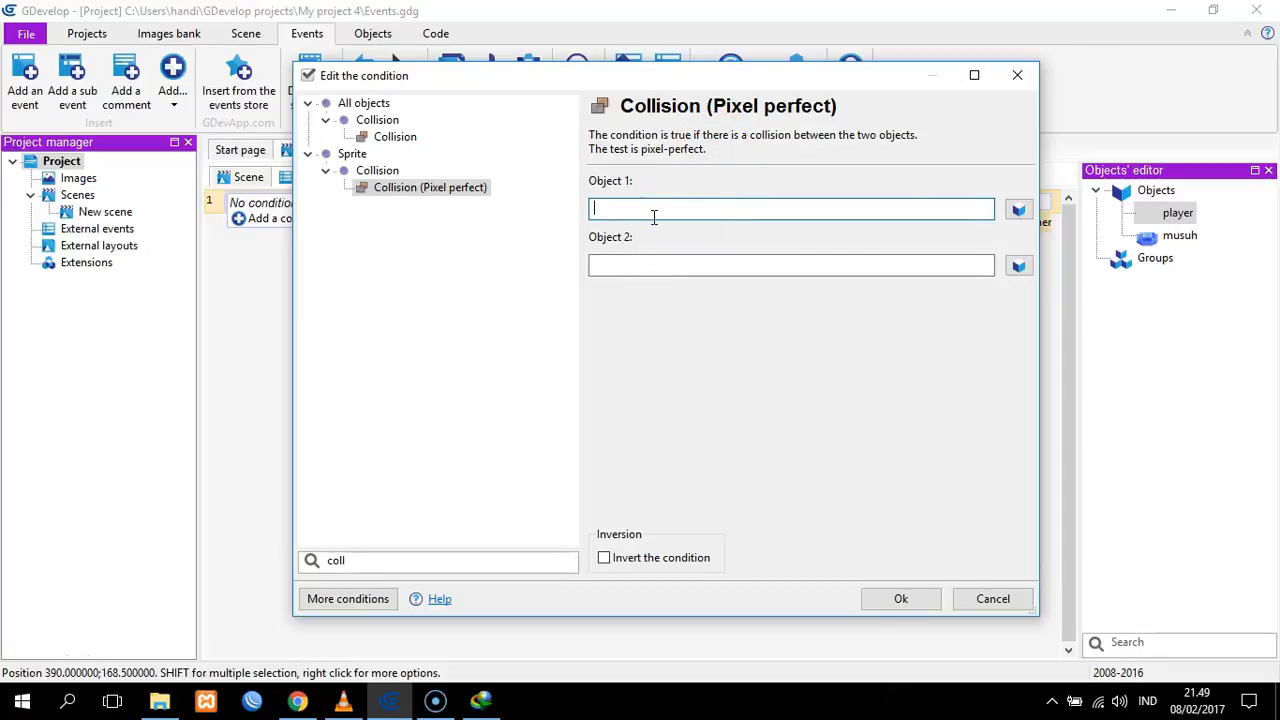
{"action": "left_click", "coordinate": [1178, 216]}
{"action": "left_click", "coordinate": [1017, 210]}
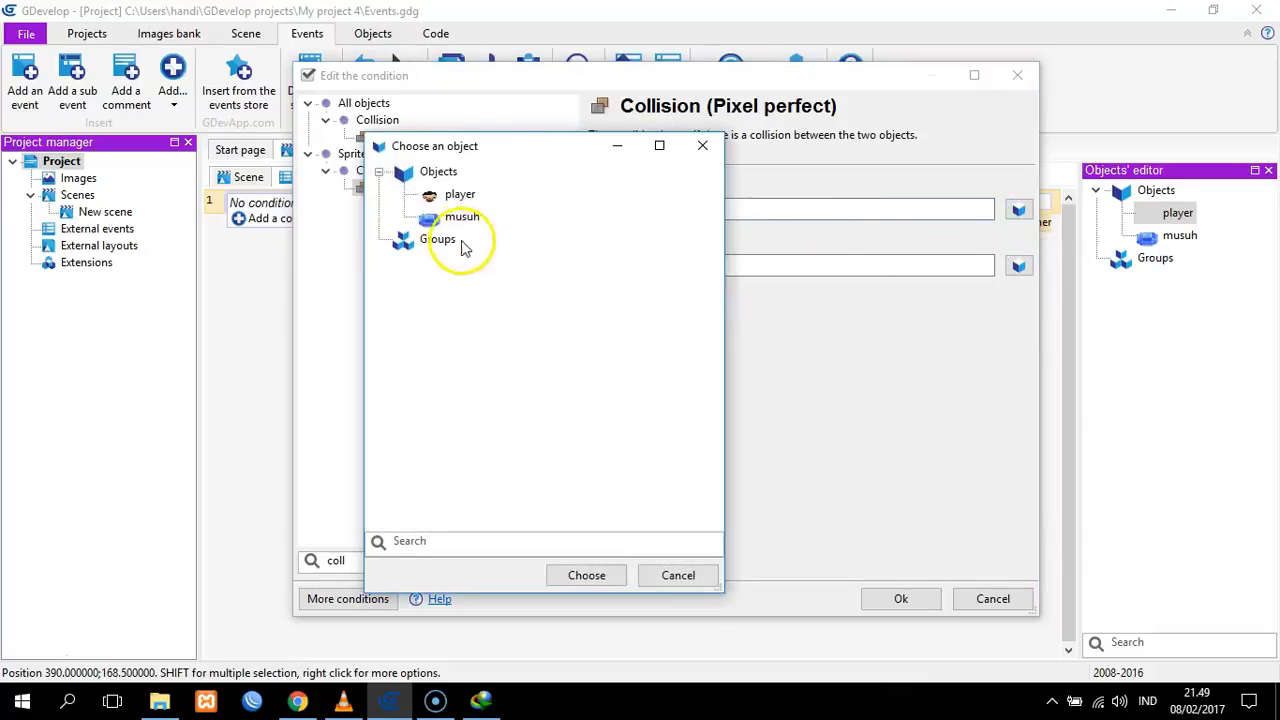
{"action": "double_click", "coordinate": [460, 195]}
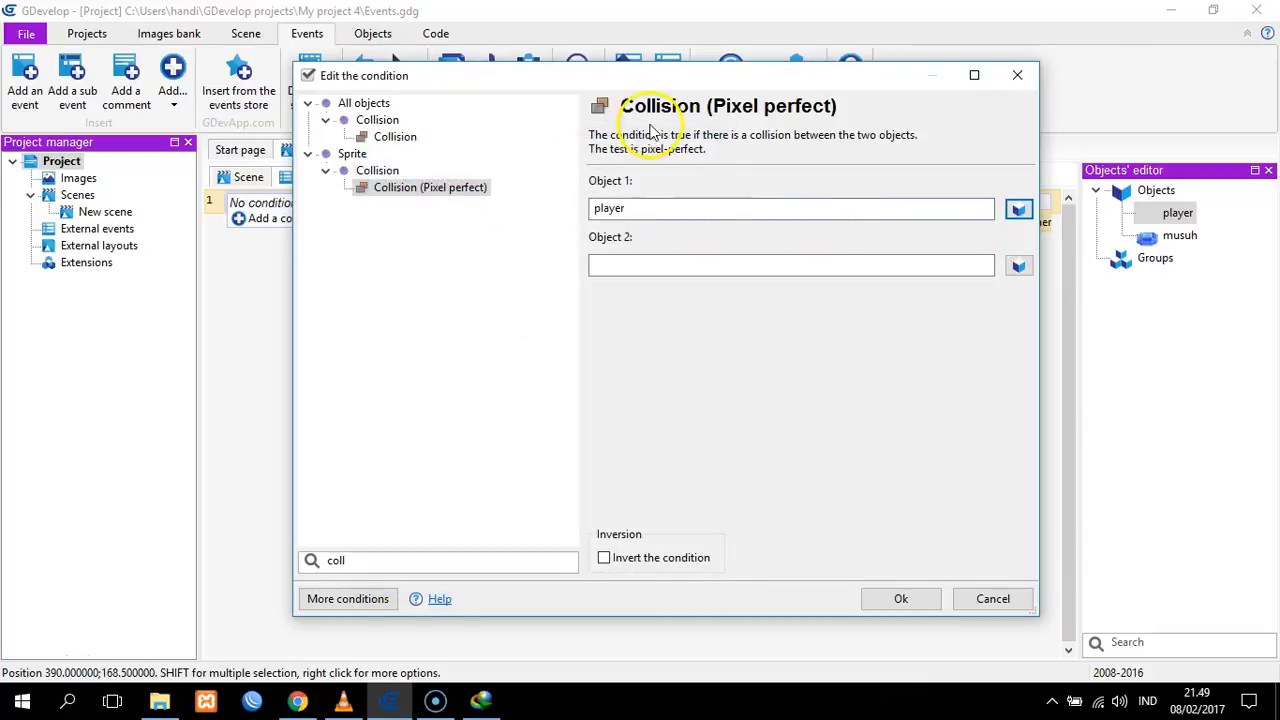
{"action": "left_click", "coordinate": [1018, 265]}
{"action": "double_click", "coordinate": [468, 218]}
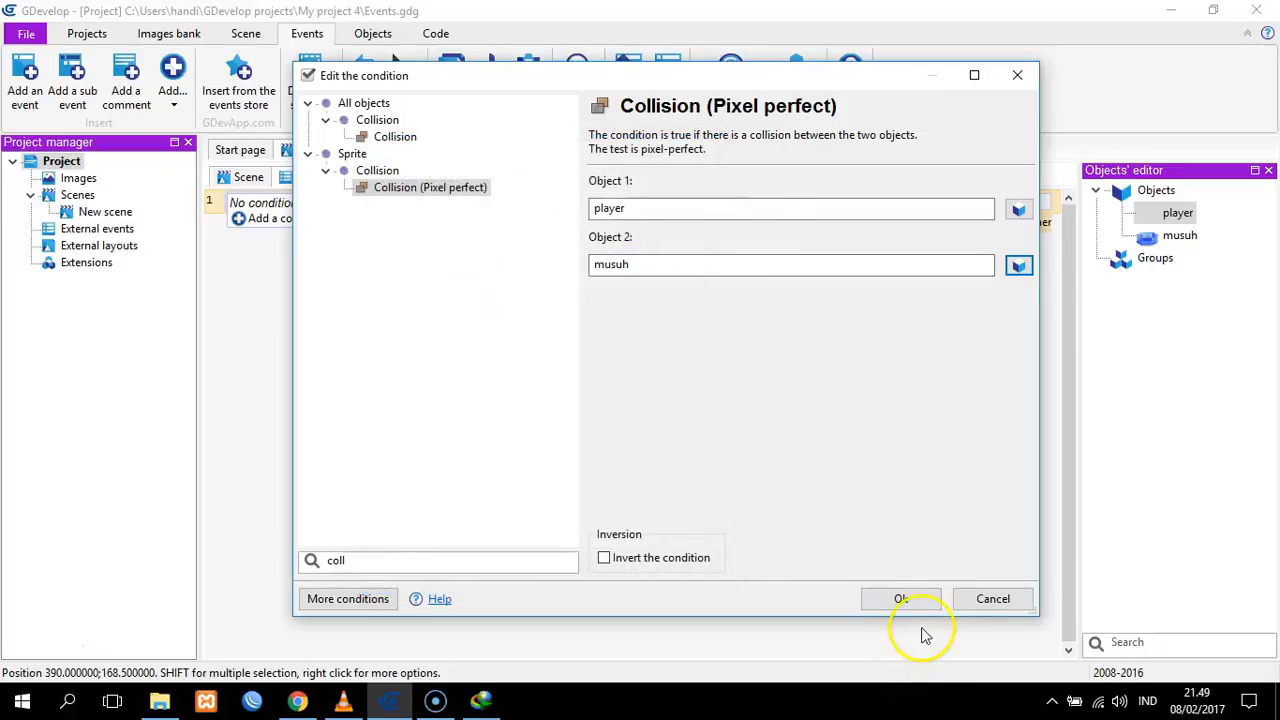
{"action": "left_click", "coordinate": [896, 599]}
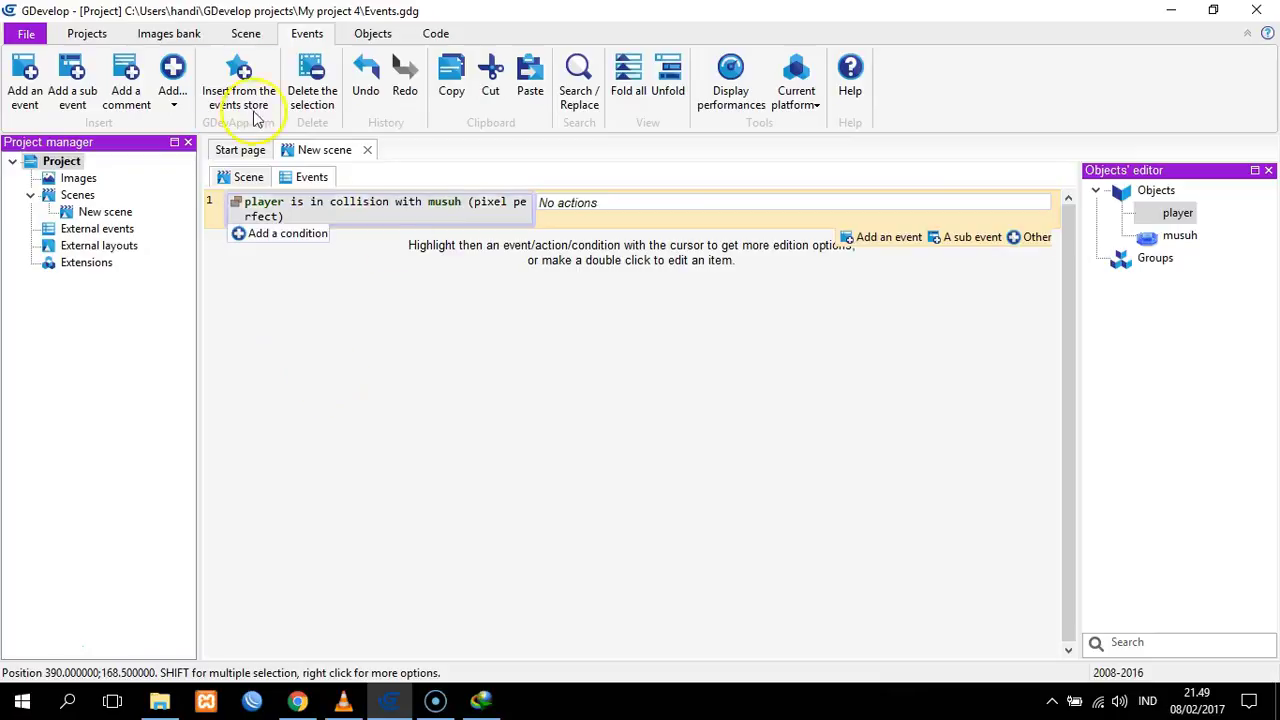
Add a Delete an object action for musuh to the player collision event
{"action": "mouse_move", "coordinate": [310, 232]}
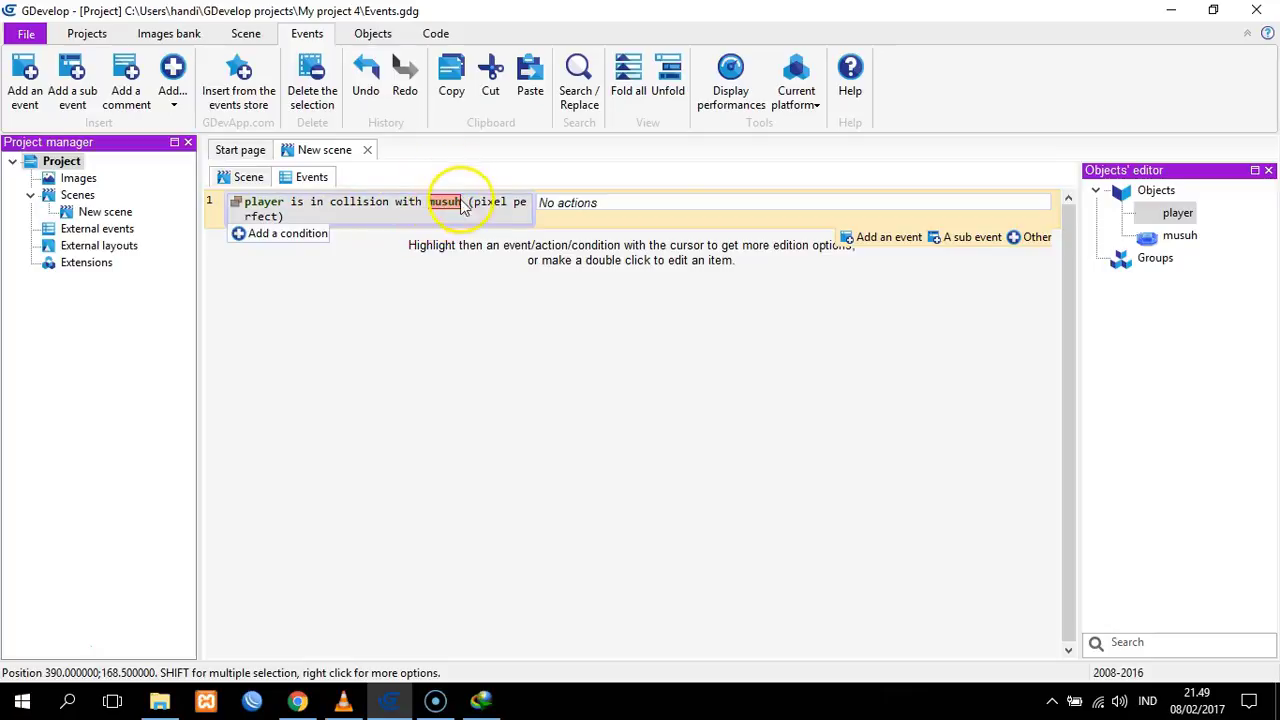
{"action": "left_click", "coordinate": [588, 219]}
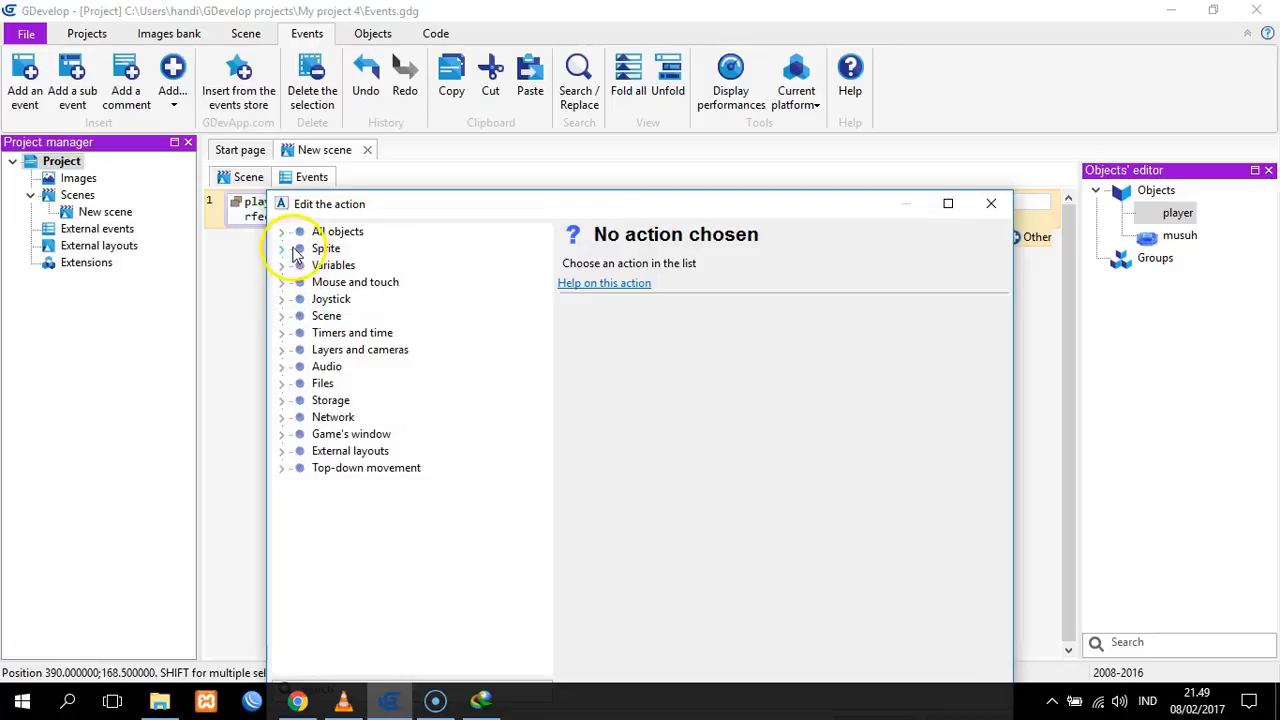
{"action": "left_click", "coordinate": [281, 232]}
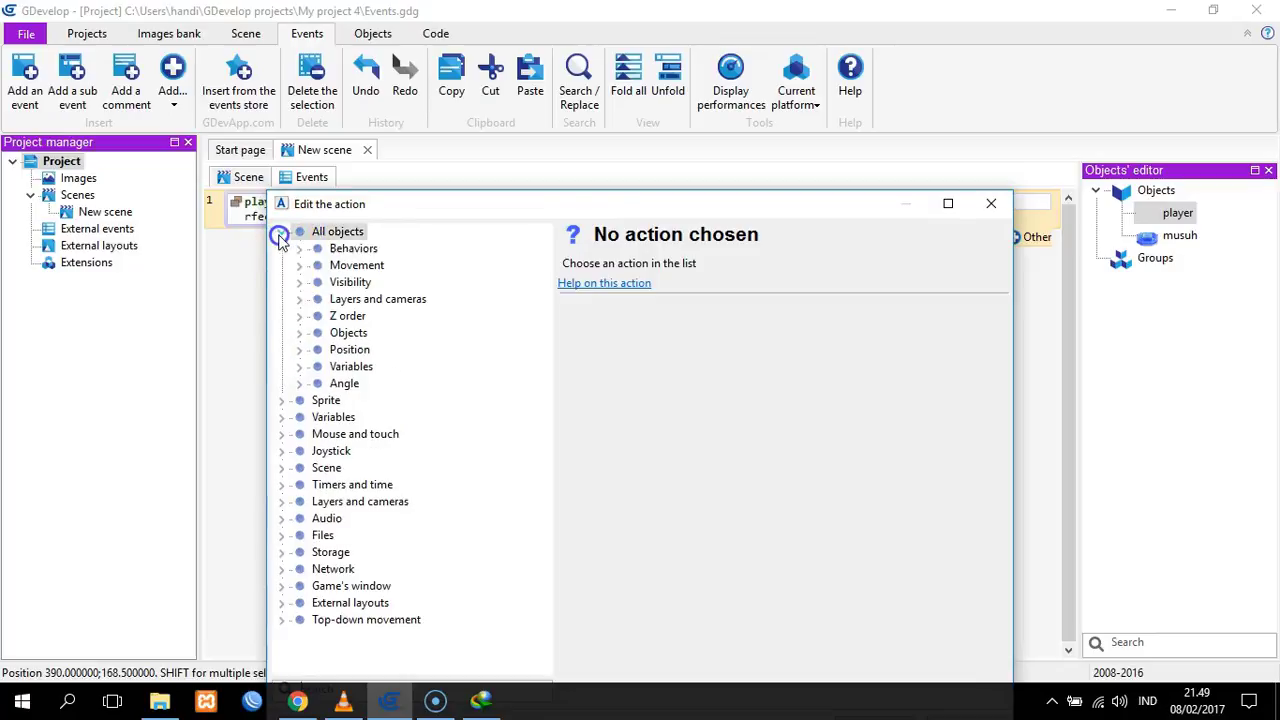
{"action": "left_click", "coordinate": [299, 333]}
{"action": "left_click", "coordinate": [370, 352]}
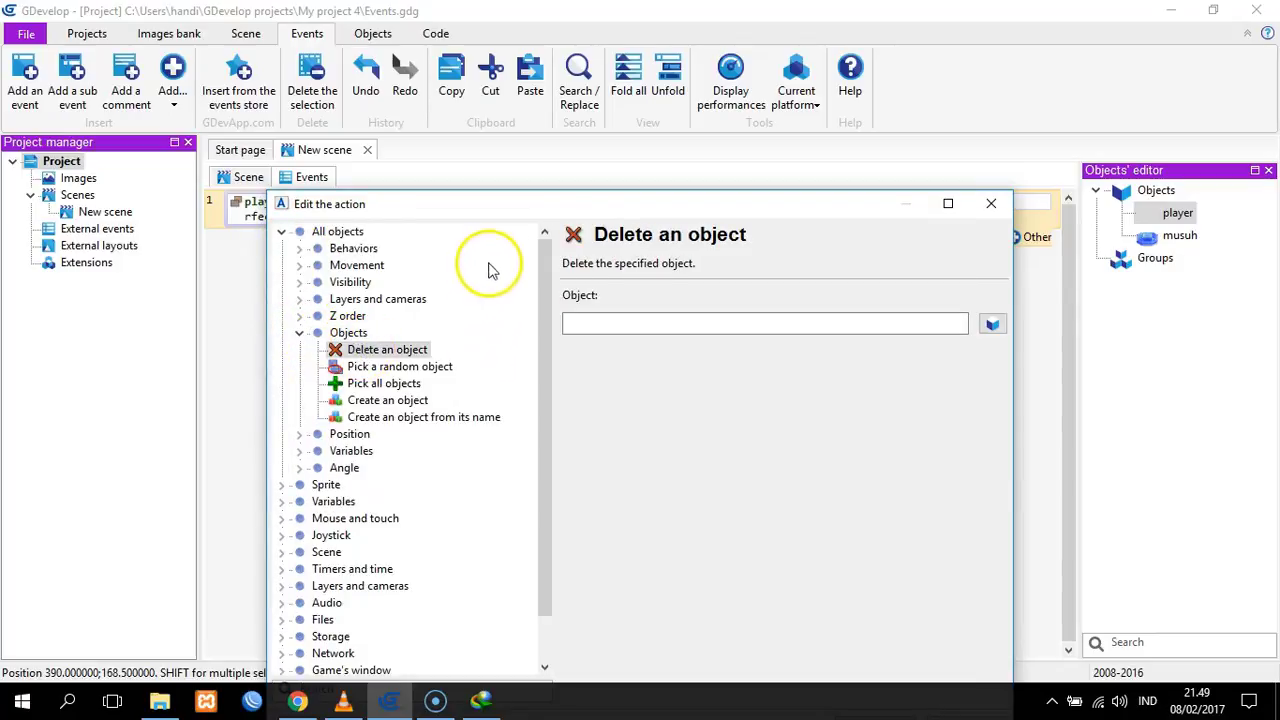
{"action": "left_click_drag", "start_coordinate": [534, 205], "coordinate": [430, 225]}
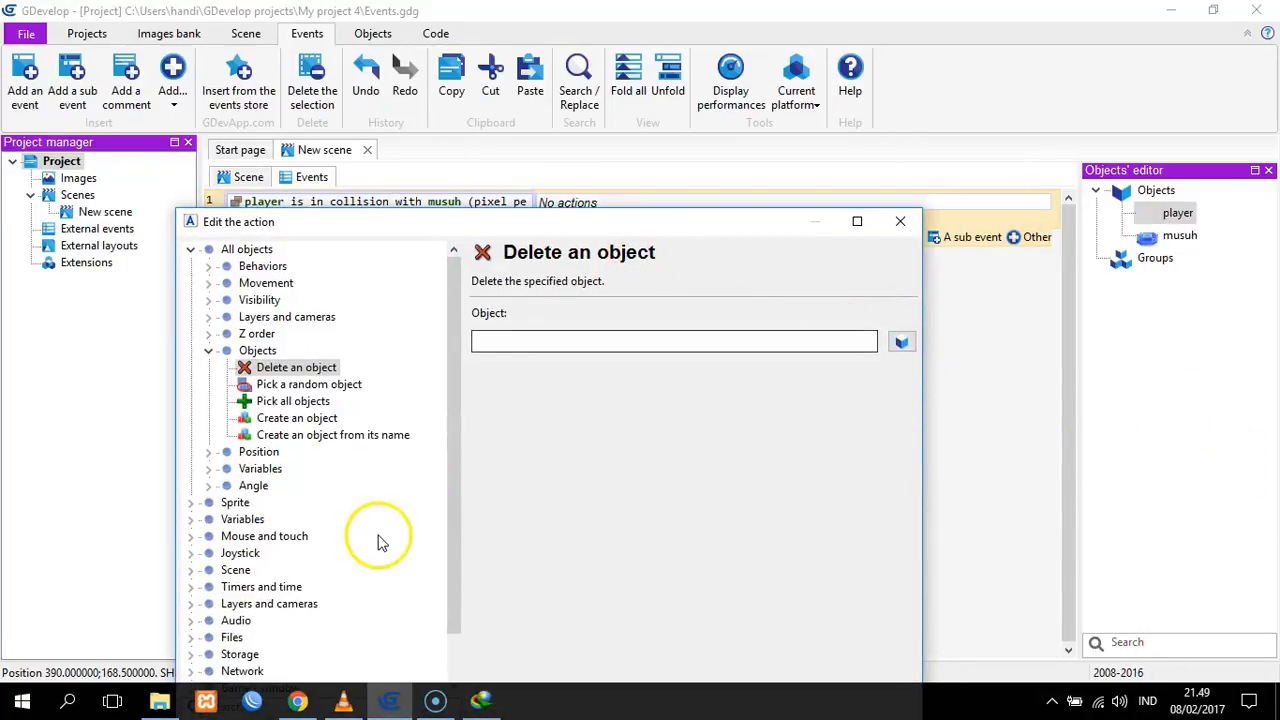
{"action": "left_click", "coordinate": [900, 344]}
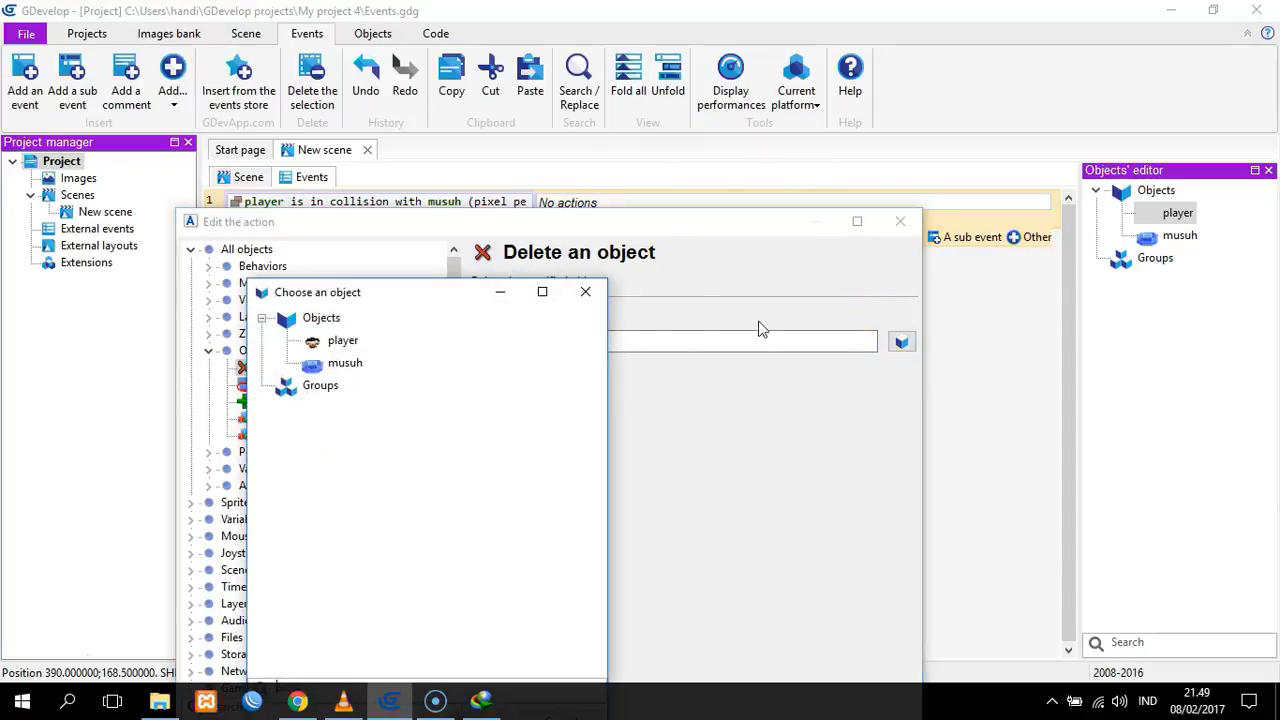
{"action": "double_click", "coordinate": [342, 366]}
{"action": "left_click_drag", "start_coordinate": [570, 220], "coordinate": [666, 52]}
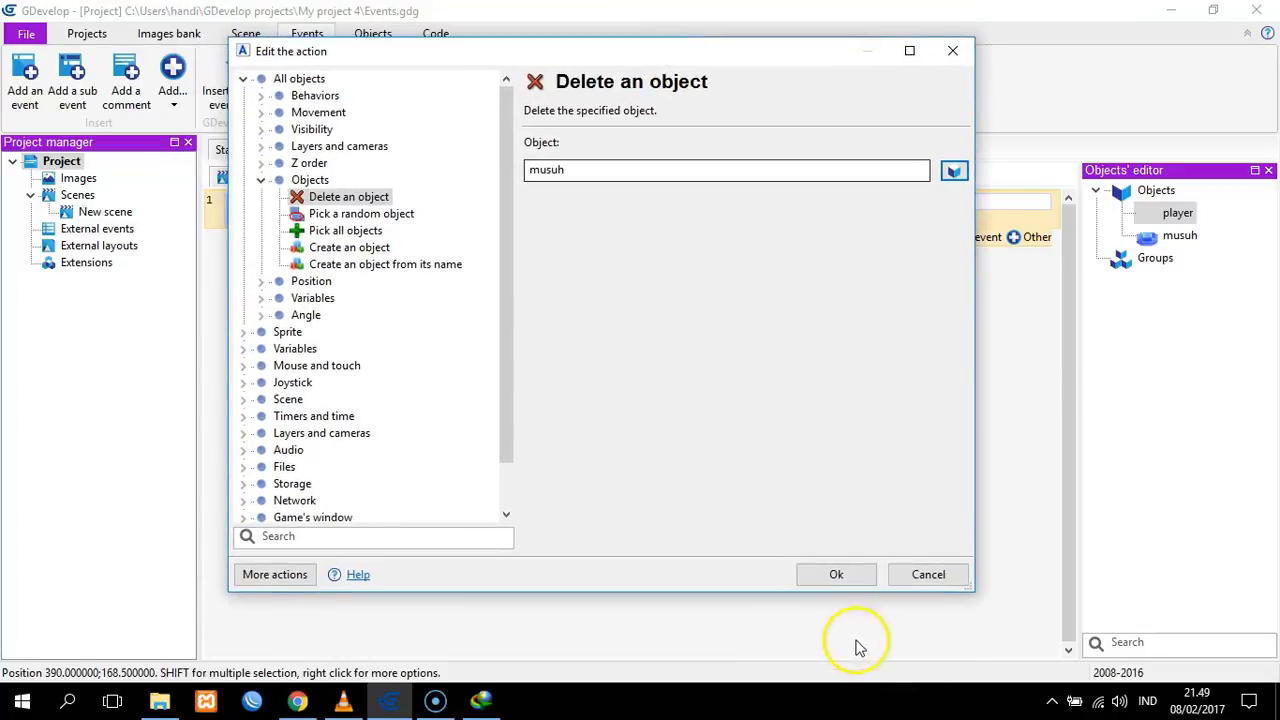
{"action": "left_click", "coordinate": [836, 576]}
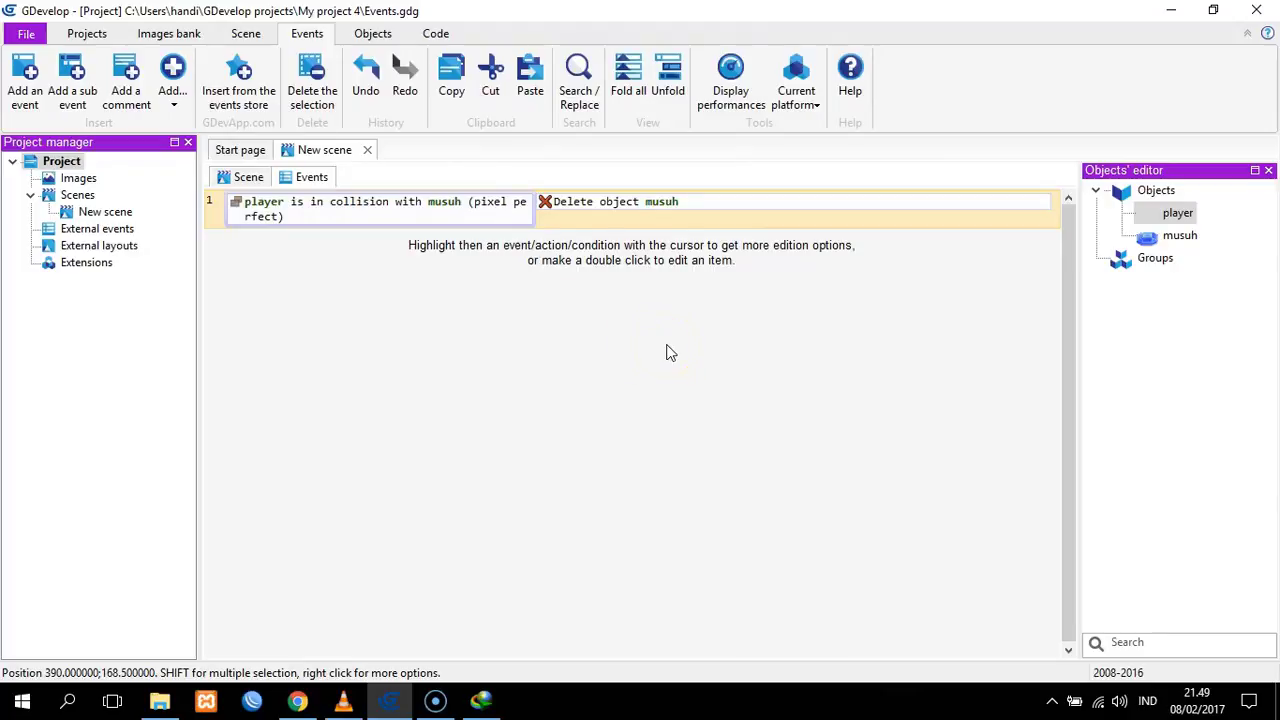
Preview the scene to test deleting gems on contact with the boy, stop it, and review the collision event
{"action": "left_click", "coordinate": [453, 92]}
{"action": "left_click", "coordinate": [246, 177]}
{"action": "left_click", "coordinate": [503, 265]}
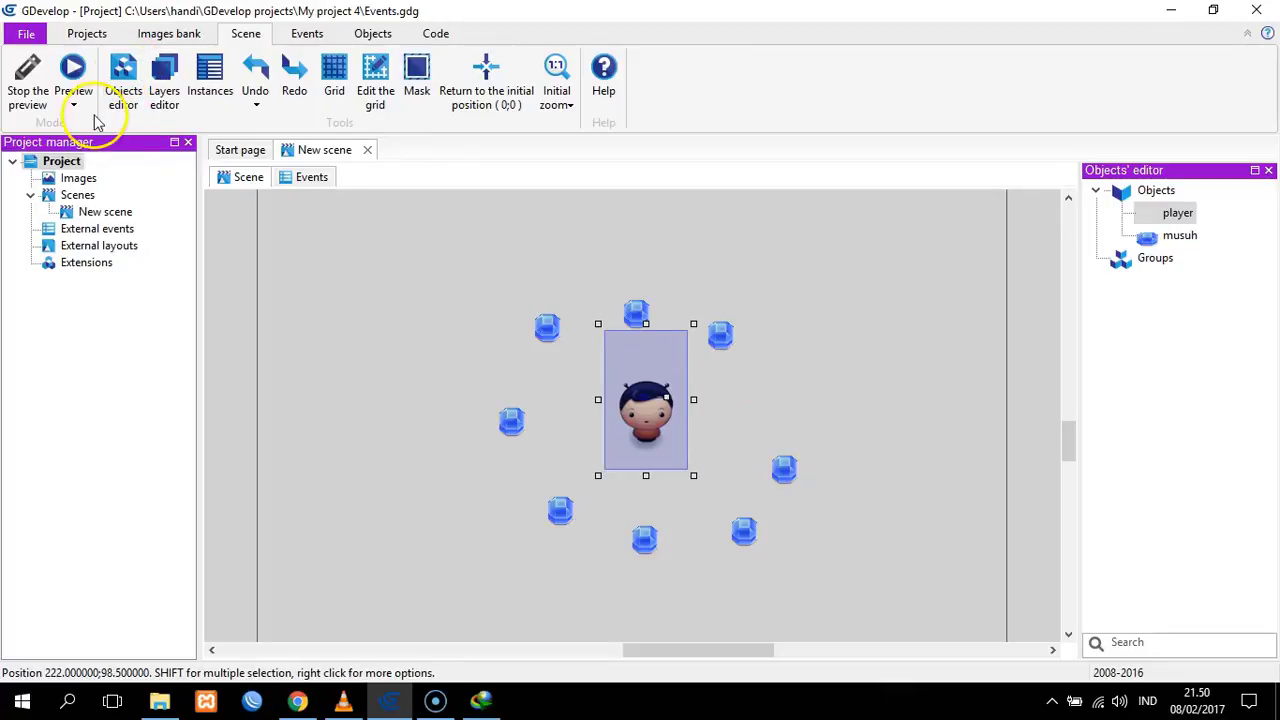
{"action": "left_click", "coordinate": [72, 68]}
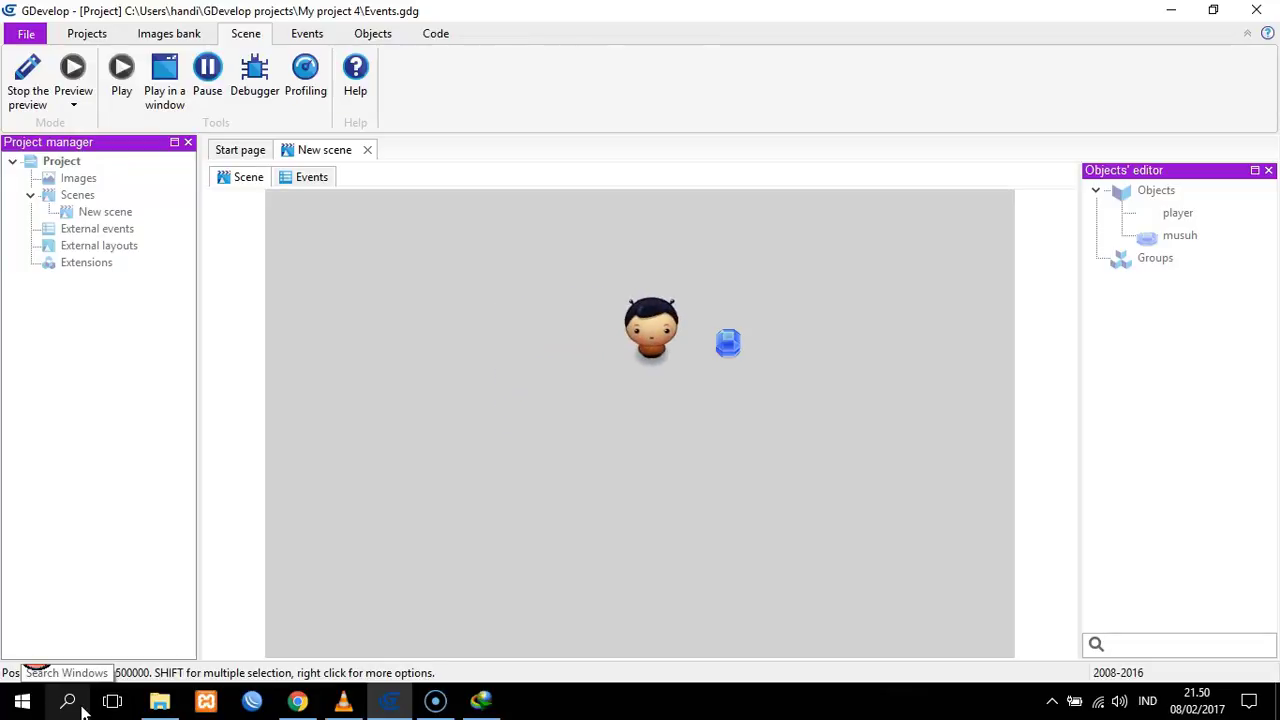
{"action": "left_click", "coordinate": [38, 58]}
{"action": "left_click", "coordinate": [308, 177]}
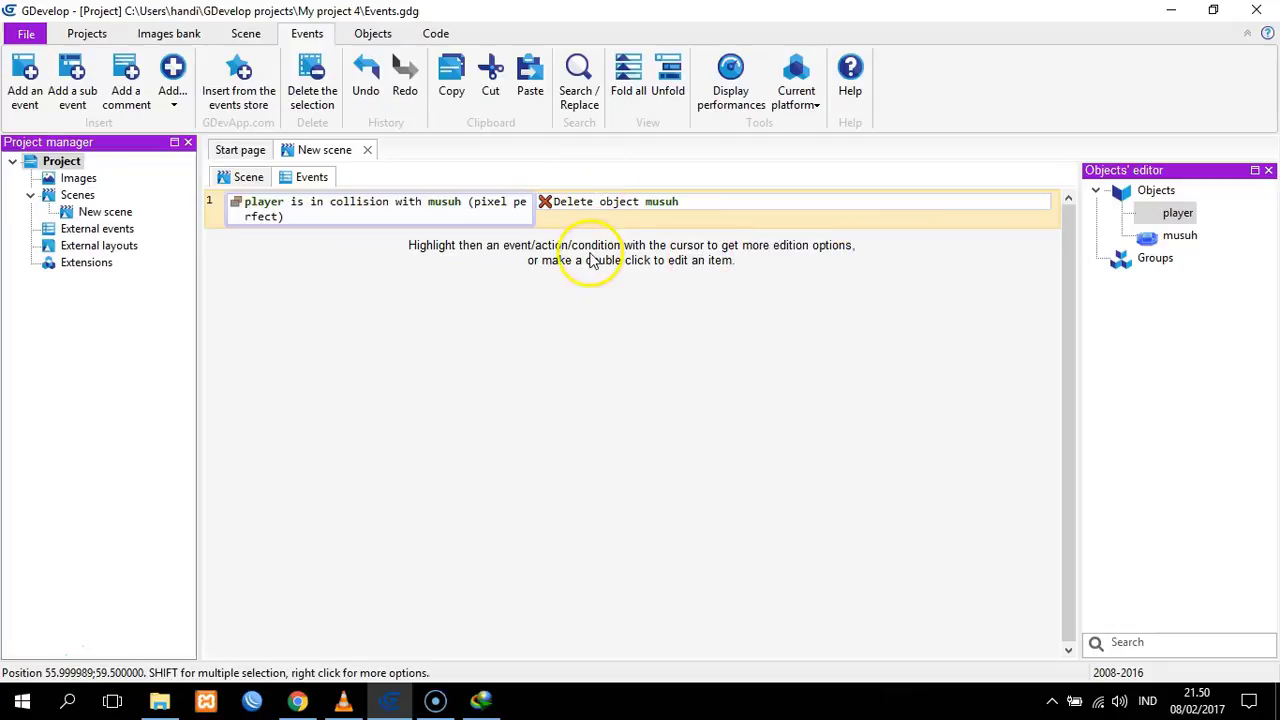
{"action": "left_click", "coordinate": [255, 178]}
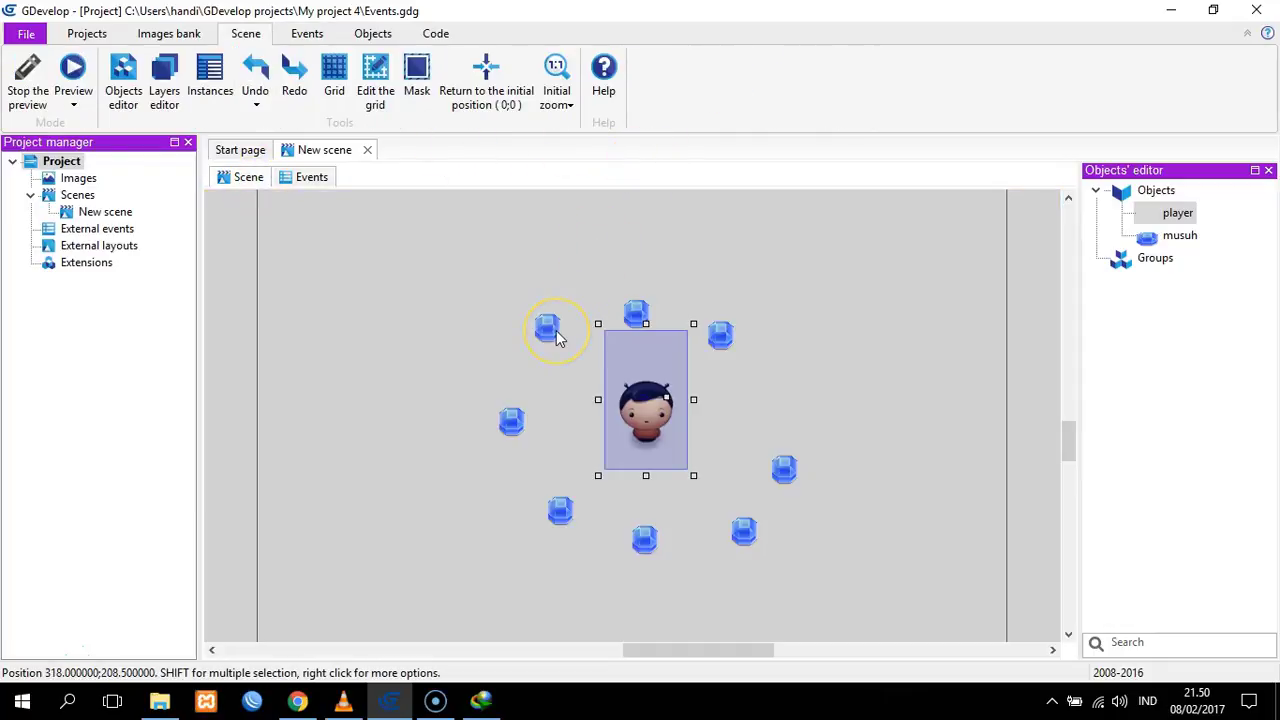